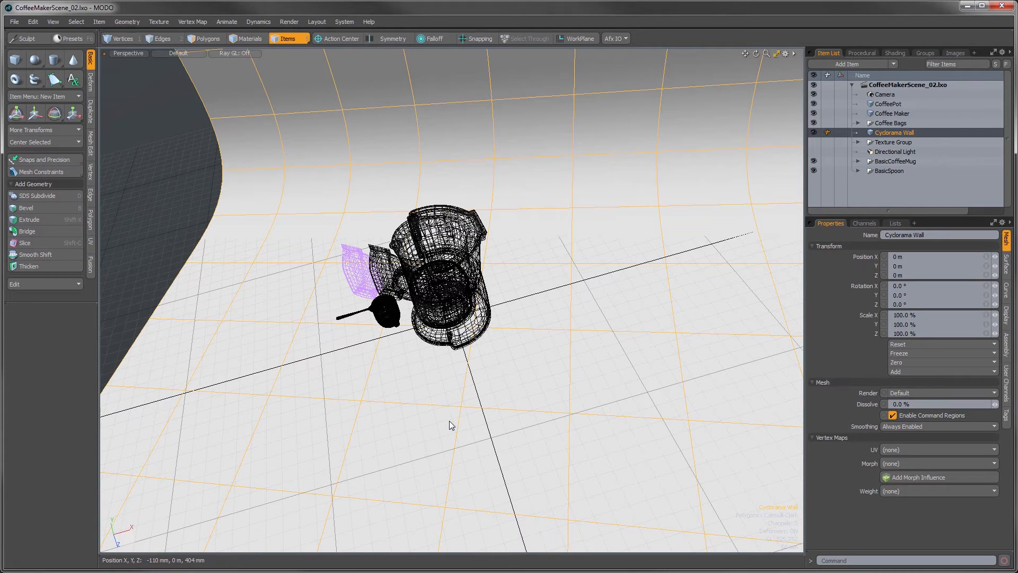
# Step: Hide the Cyclorama Wall mesh from the scene
pyautogui.keyDown('alt'); pyautogui.moveTo(391, 403); pyautogui.dragTo(409, 402); pyautogui.keyUp('alt')
pyautogui.keyDown('alt'); pyautogui.moveTo(470, 311); pyautogui.dragTo(478, 346); pyautogui.keyUp('alt')
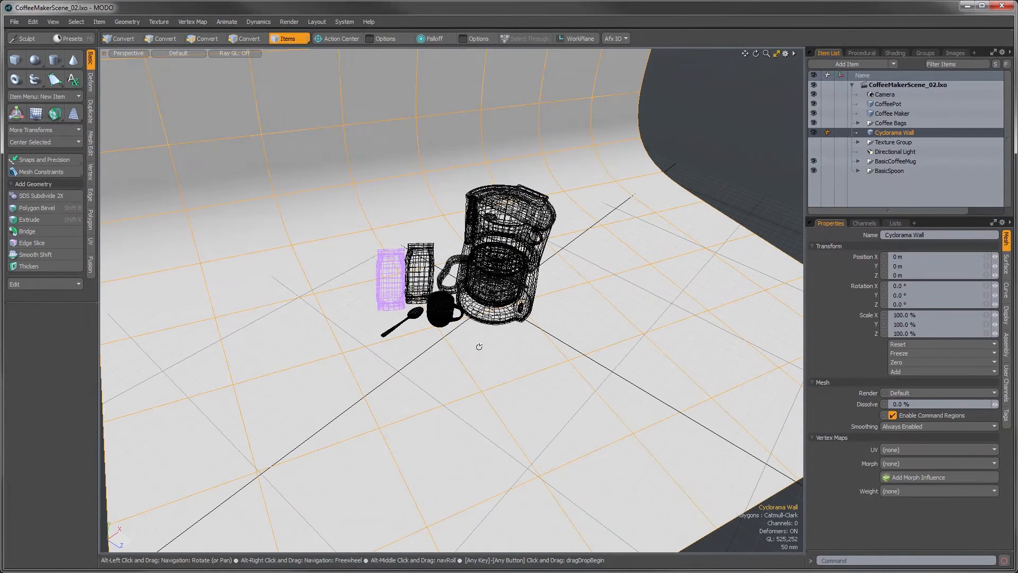
pyautogui.click(814, 133)
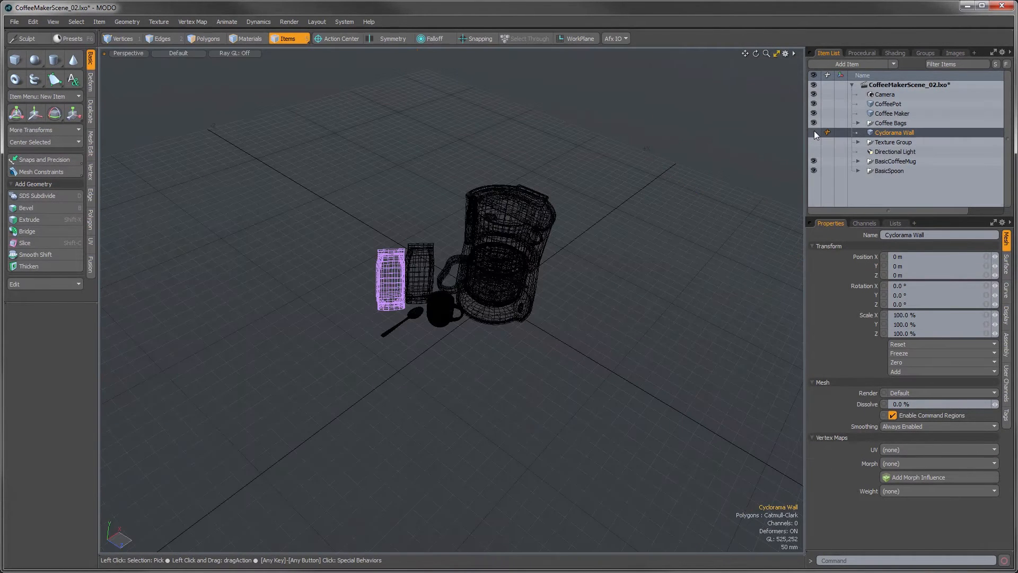
# Step: Add a new mesh item directly after Coffee Bags and rename it CounterTop
pyautogui.click(885, 123)
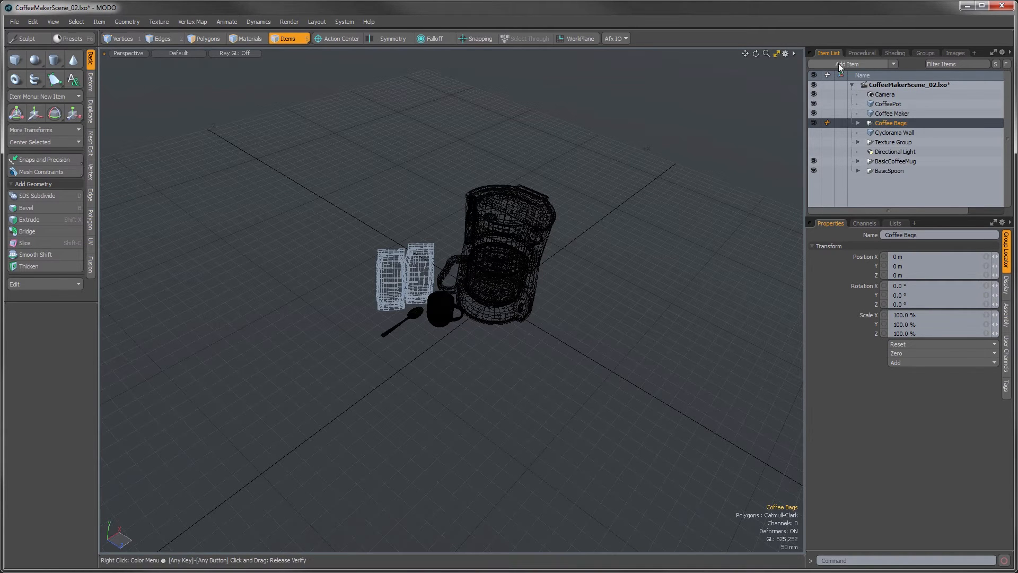
pyautogui.click(859, 65)
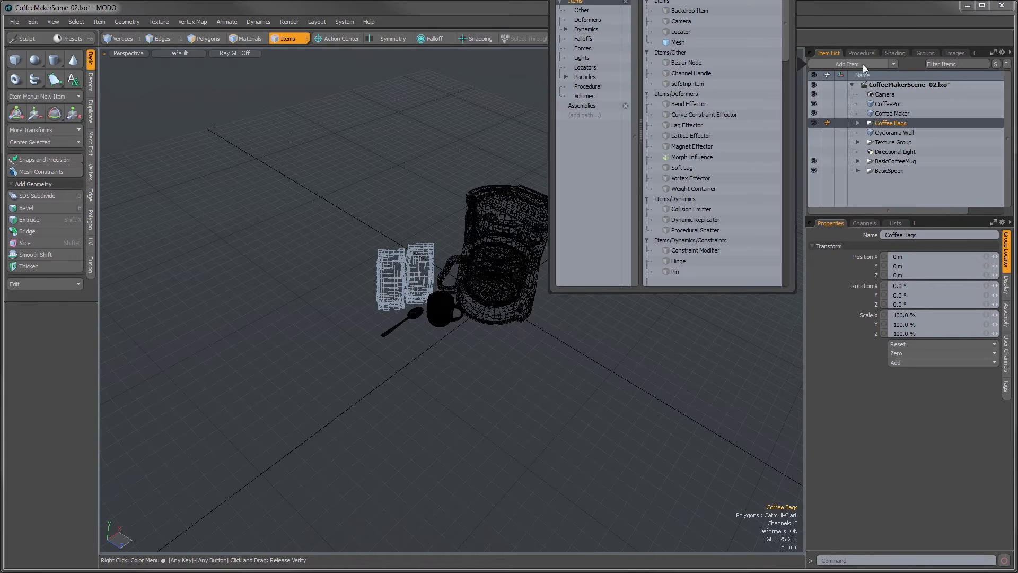
pyautogui.click(679, 42)
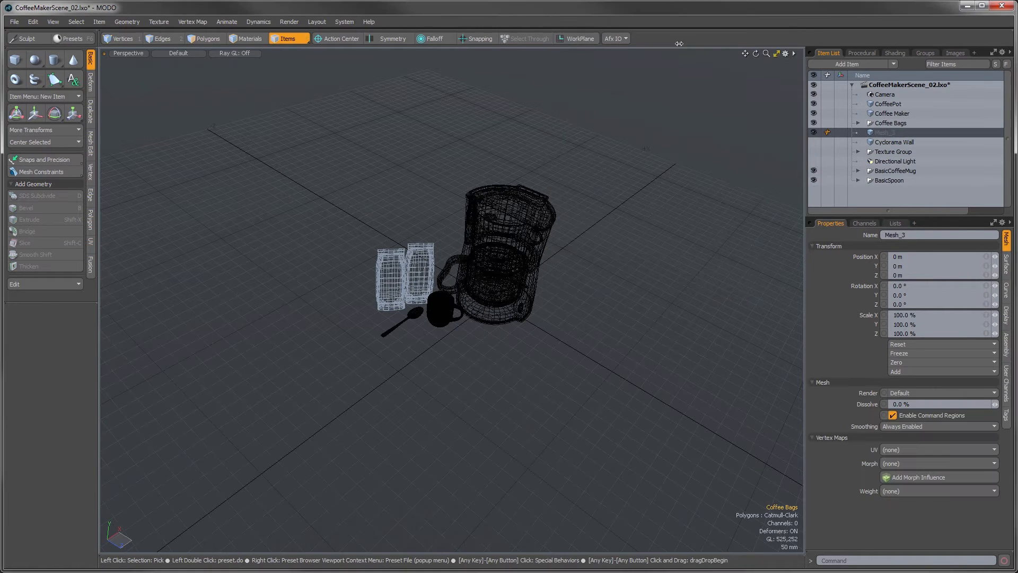
pyautogui.doubleClick(894, 133)
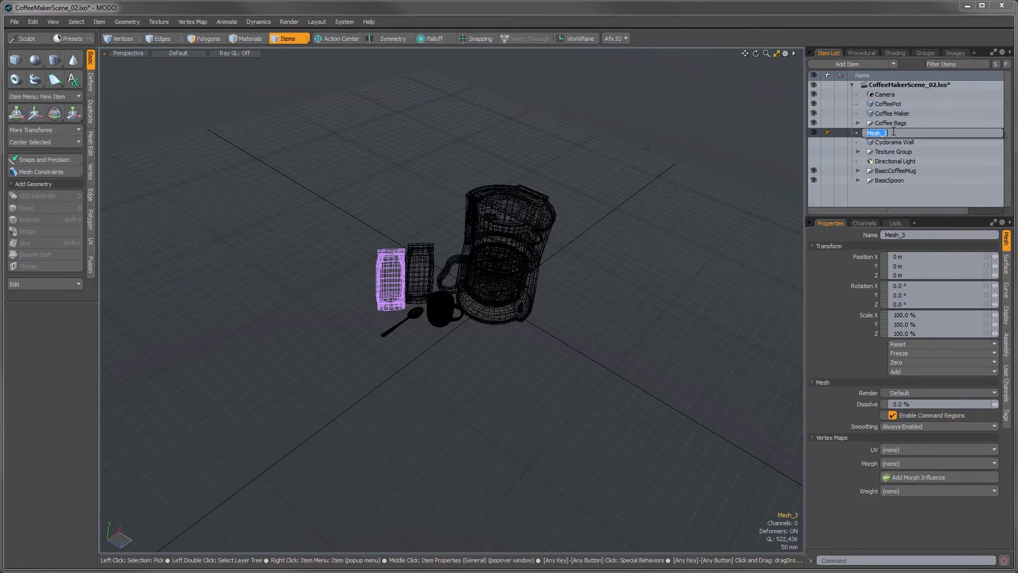
pyautogui.write('CounterTop')
pyautogui.press('Return')
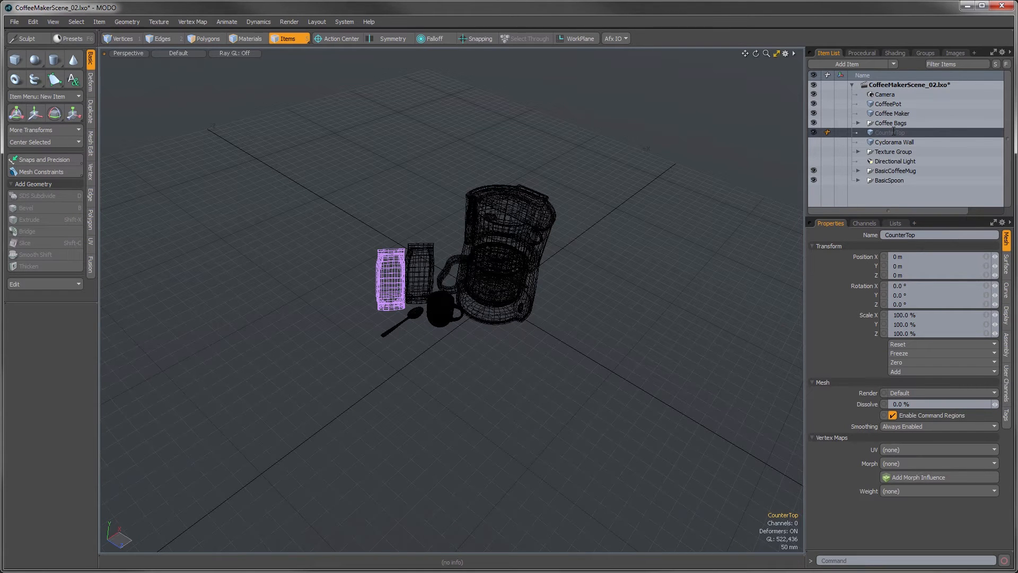
# Step: Draw a cube primitive slab beneath the coffee maker items, about 1.98 m long, 175 mm thick and 690 mm deep
pyautogui.click(209, 40)
pyautogui.keyDown('alt'); pyautogui.moveTo(538, 454); pyautogui.dragTo(582, 383); pyautogui.keyUp('alt')
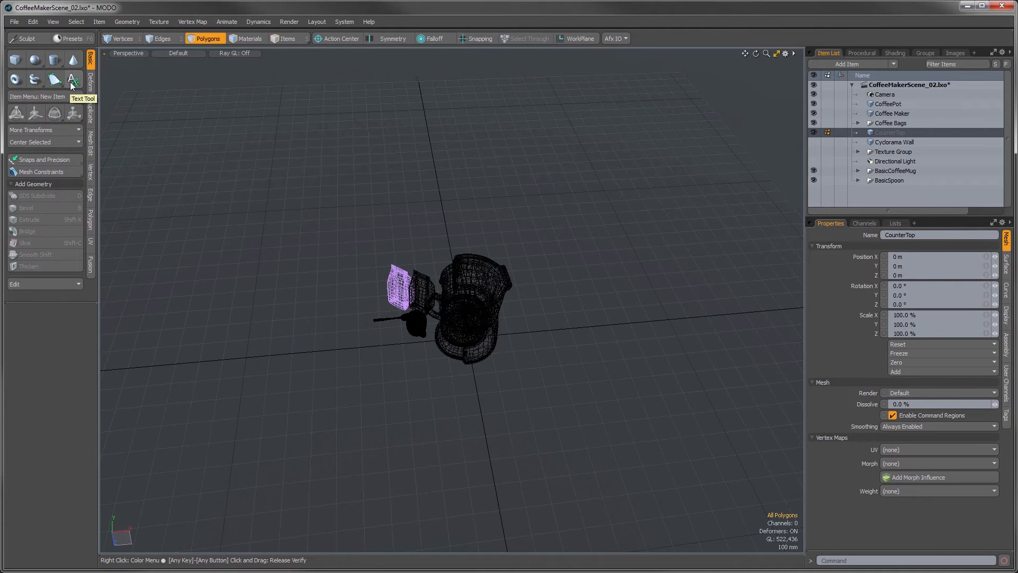
pyautogui.click(15, 62)
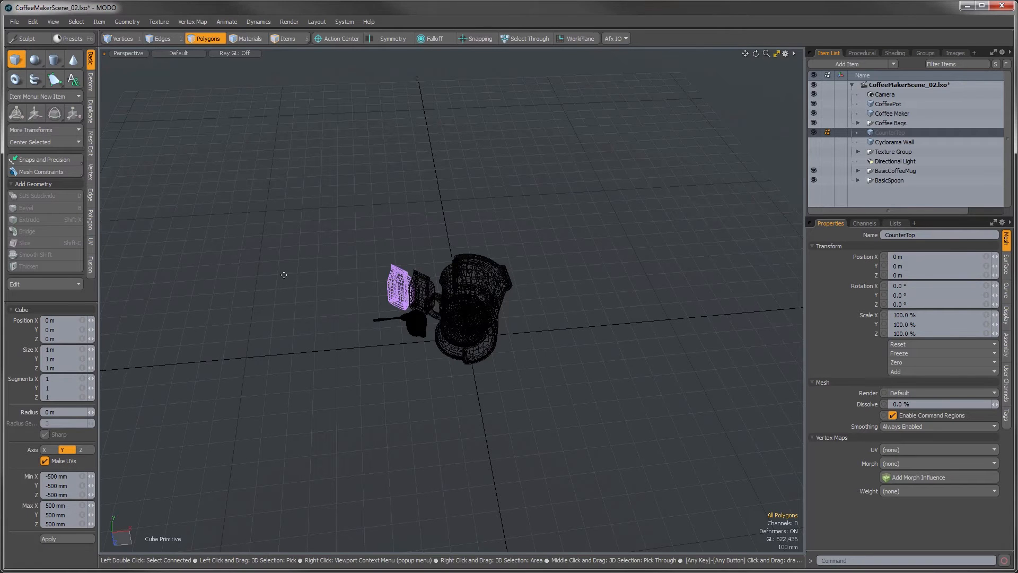
pyautogui.moveTo(257, 291); pyautogui.dragTo(681, 371)
pyautogui.moveTo(656, 316)
pyautogui.mouseDown()
pyautogui.moveTo(589, 319)
pyautogui.moveTo(662, 312)
pyautogui.mouseUp()
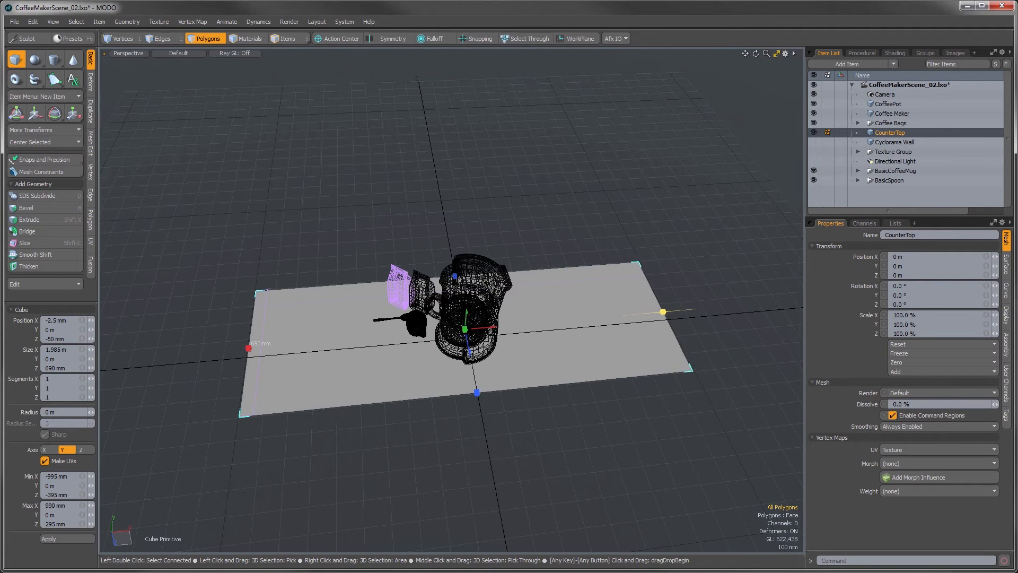
pyautogui.moveTo(465, 344); pyautogui.dragTo(464, 350)
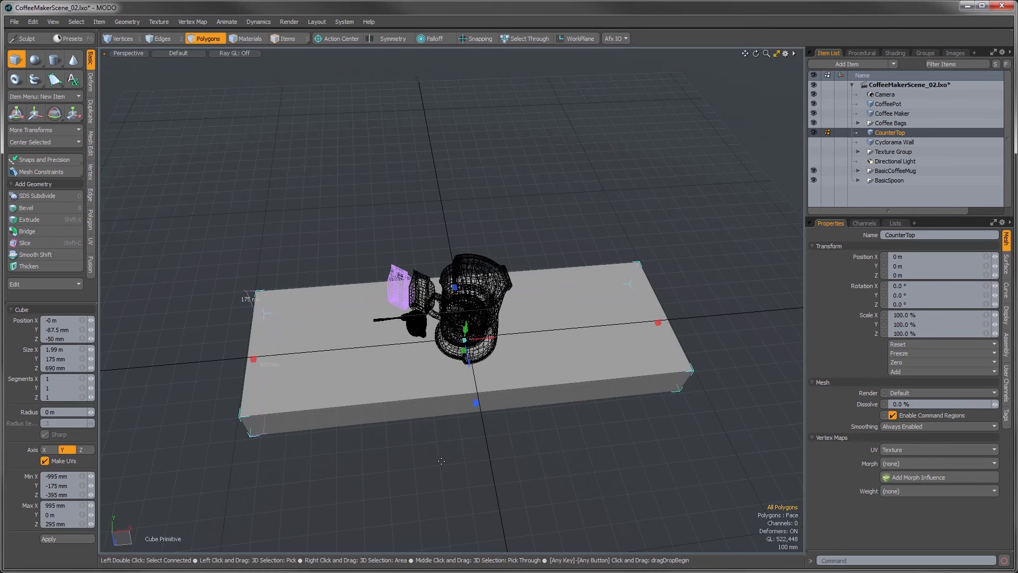
pyautogui.keyDown('alt'); pyautogui.moveTo(441, 461); pyautogui.dragTo(570, 385); pyautogui.keyUp('alt')
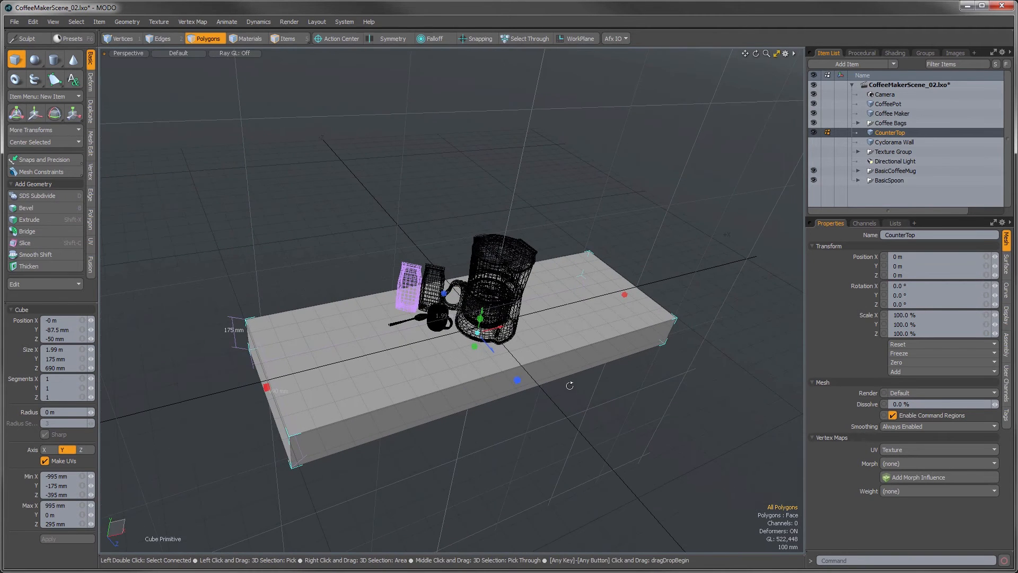
pyautogui.moveTo(266, 387); pyautogui.dragTo(269, 388)
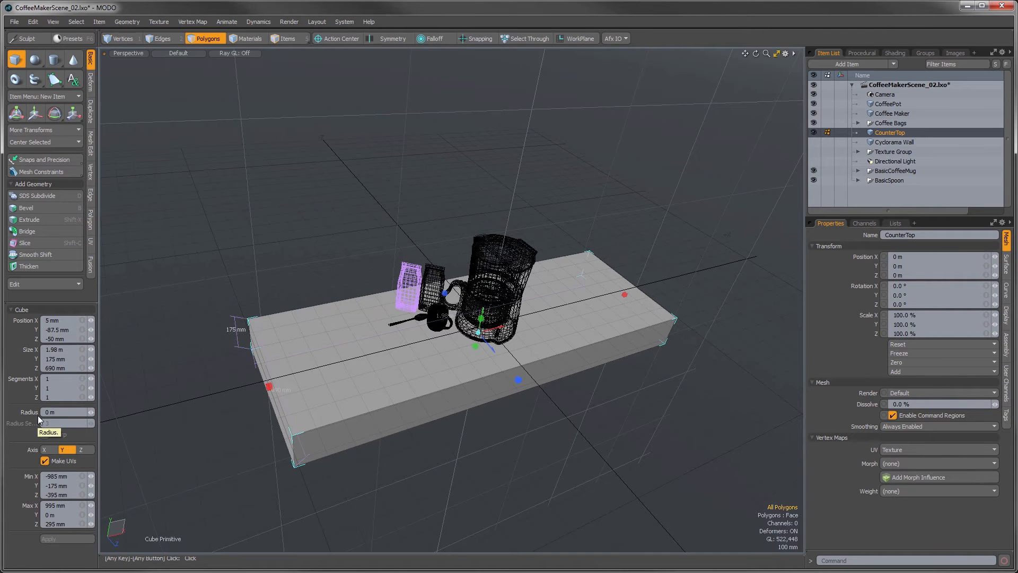
# Step: Set the counter slab's position to X 0 m, Y -30 mm and Z 0 m
pyautogui.click(61, 320)
pyautogui.write('0')
pyautogui.press('Tab')
pyautogui.write('-30')
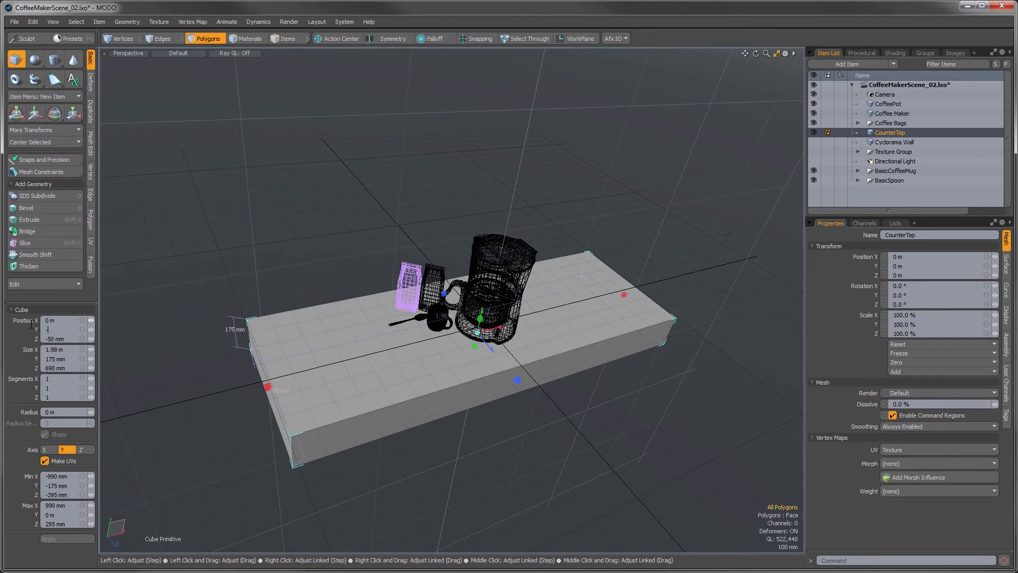
pyautogui.press('Tab')
pyautogui.write('0')
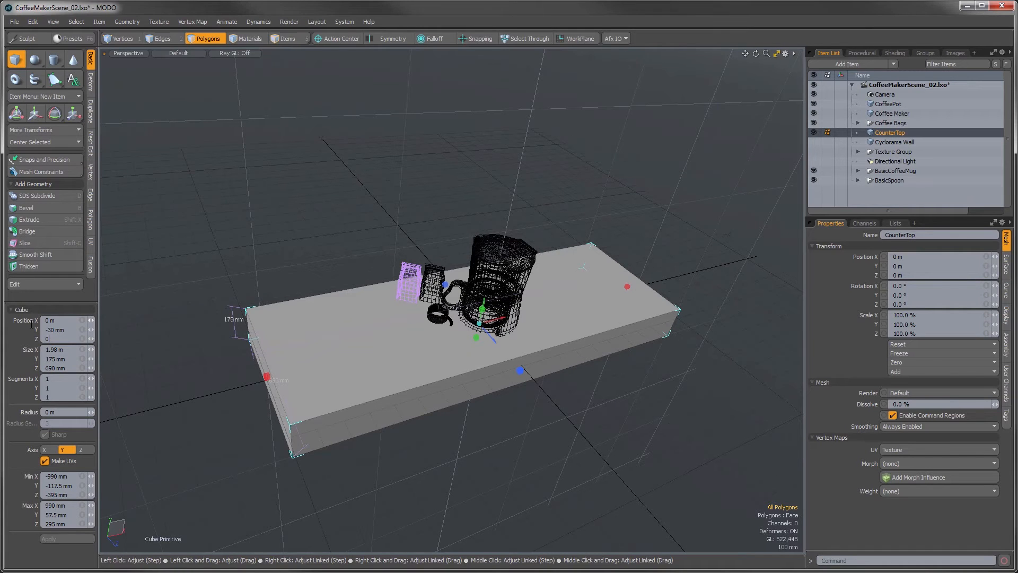
pyautogui.press('Return')
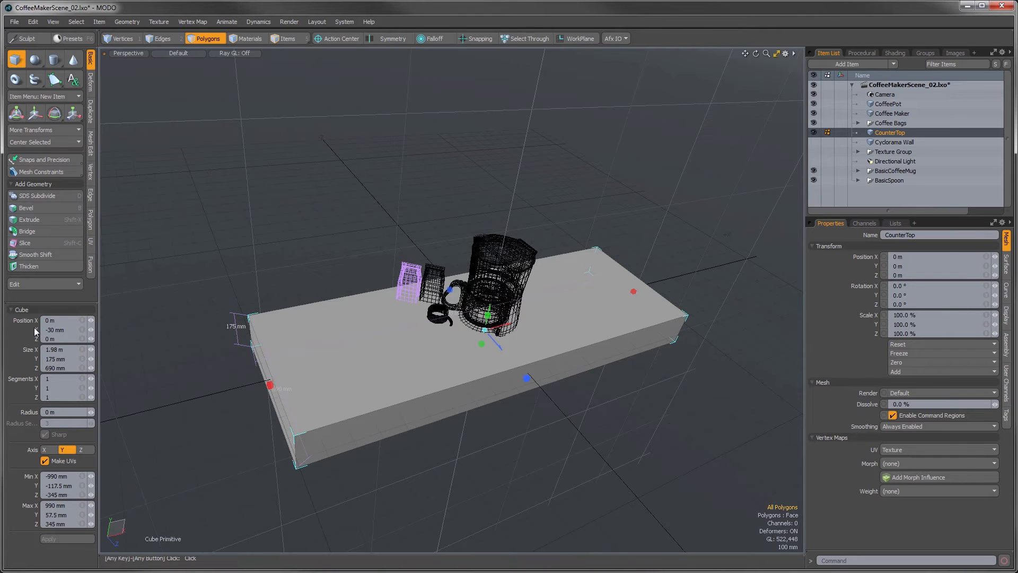
# Step: Set the counter slab's size to X 1.976 m, Y 60 mm and Z 760 mm
pyautogui.click(72, 349)
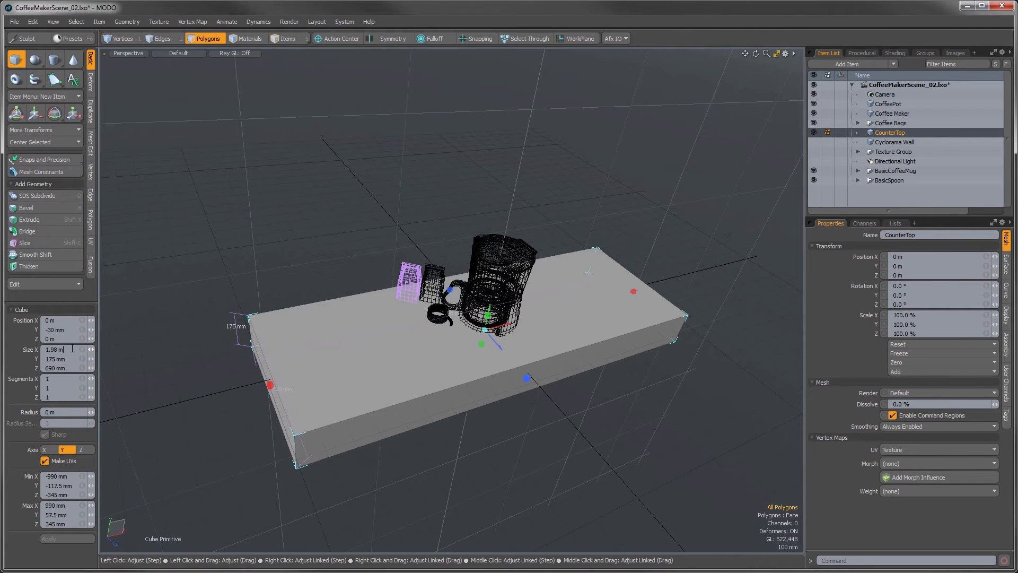
pyautogui.write('1.976')
pyautogui.press('Tab')
pyautogui.write('60mm')
pyautogui.press('Tab')
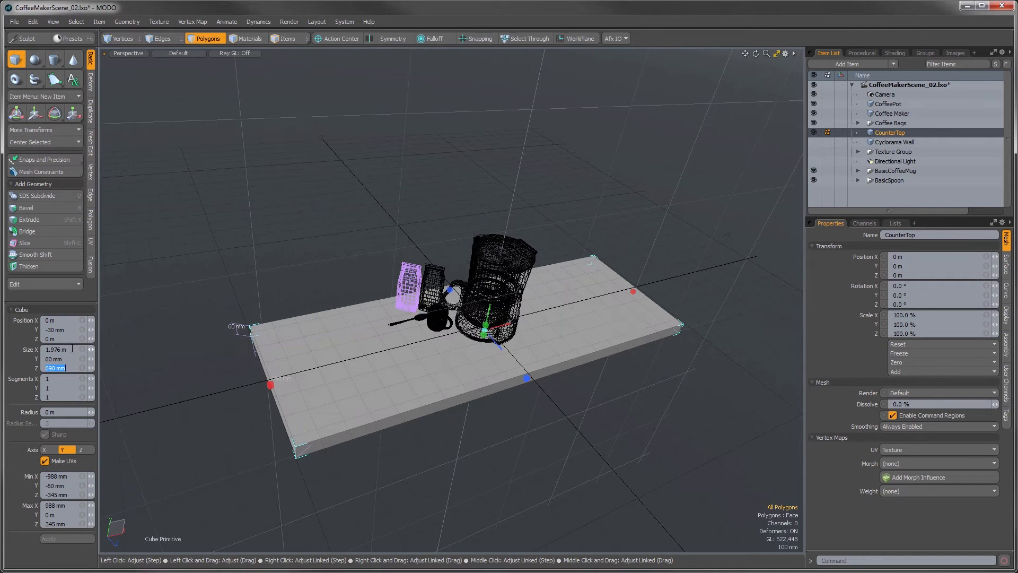
pyautogui.write('760 mm')
pyautogui.press('Return')
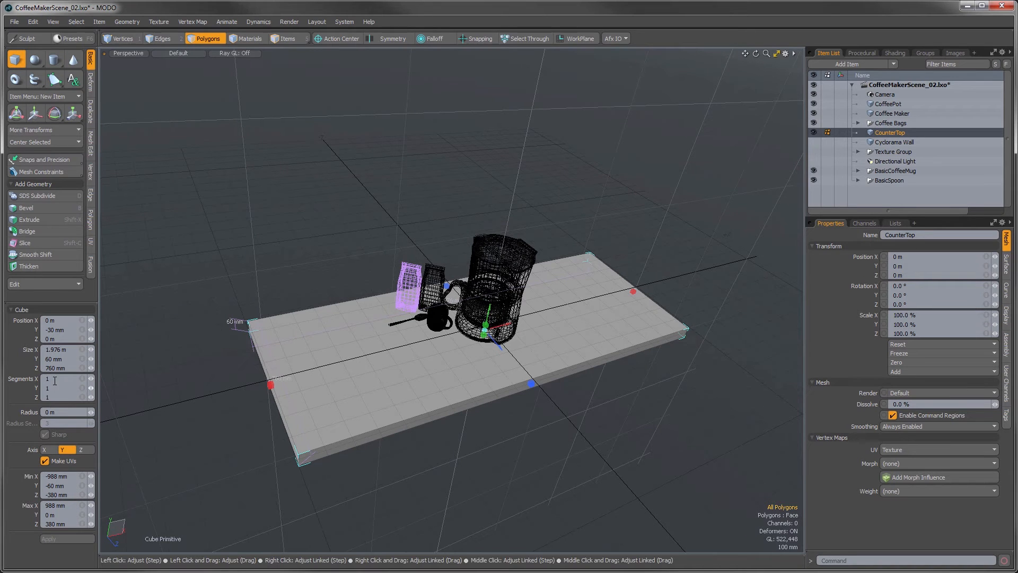
# Step: Divide the counter slab into 26 segments in X and 10 in Z, and finish the cube primitive
pyautogui.write('3')
pyautogui.write('26')
pyautogui.keyDown('alt'); pyautogui.moveTo(613, 413); pyautogui.dragTo(594, 374); pyautogui.keyUp('alt')
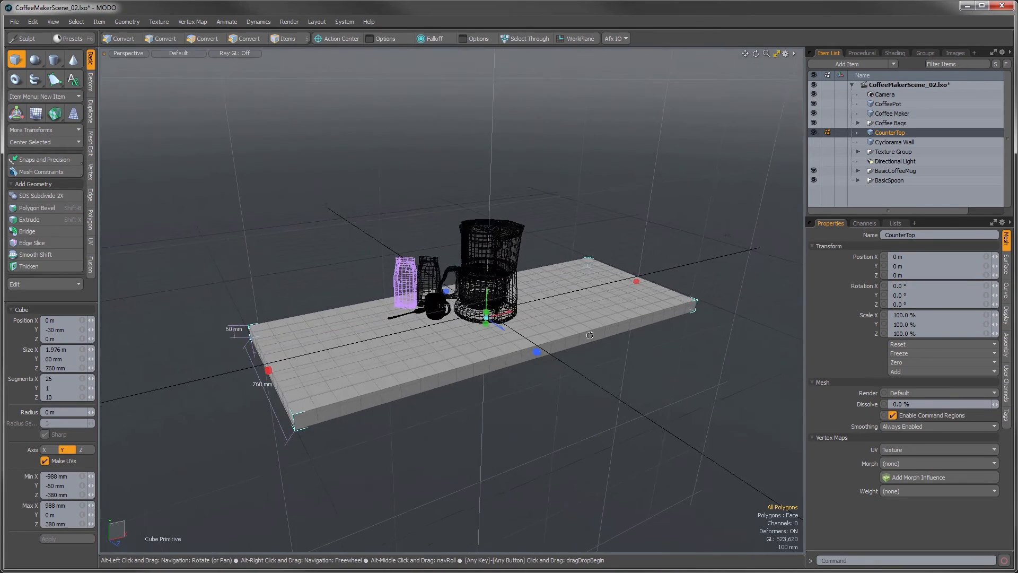
pyautogui.scroll(3, 536, 377)
pyautogui.keyDown('alt'); pyautogui.moveTo(493, 388); pyautogui.dragTo(425, 400); pyautogui.keyUp('alt')
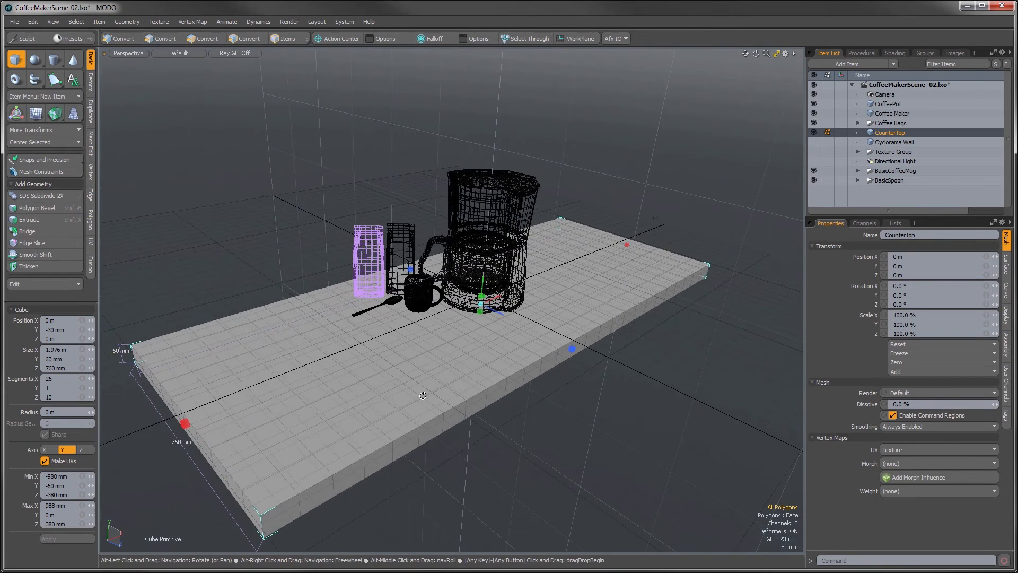
pyautogui.press('space')
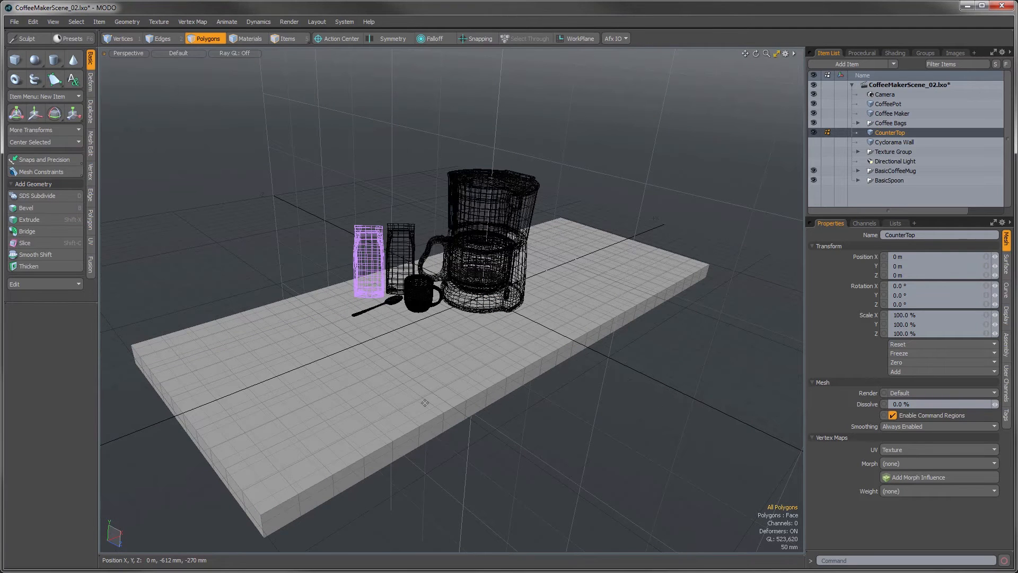
# Step: Assign a new material named MarbleCounter to all connected polygons of the counter slab
pyautogui.doubleClick(425, 404)
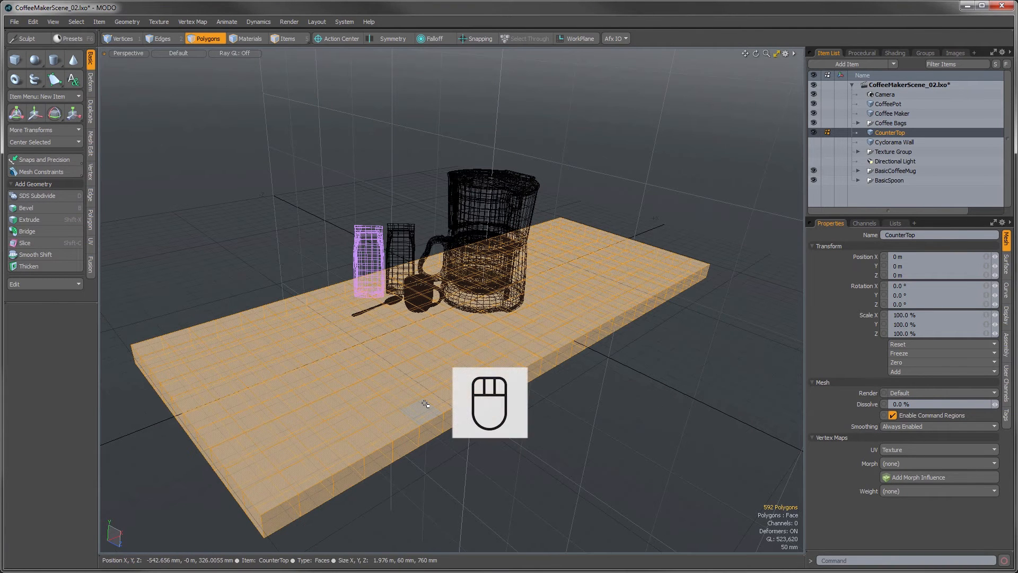
pyautogui.write('m')
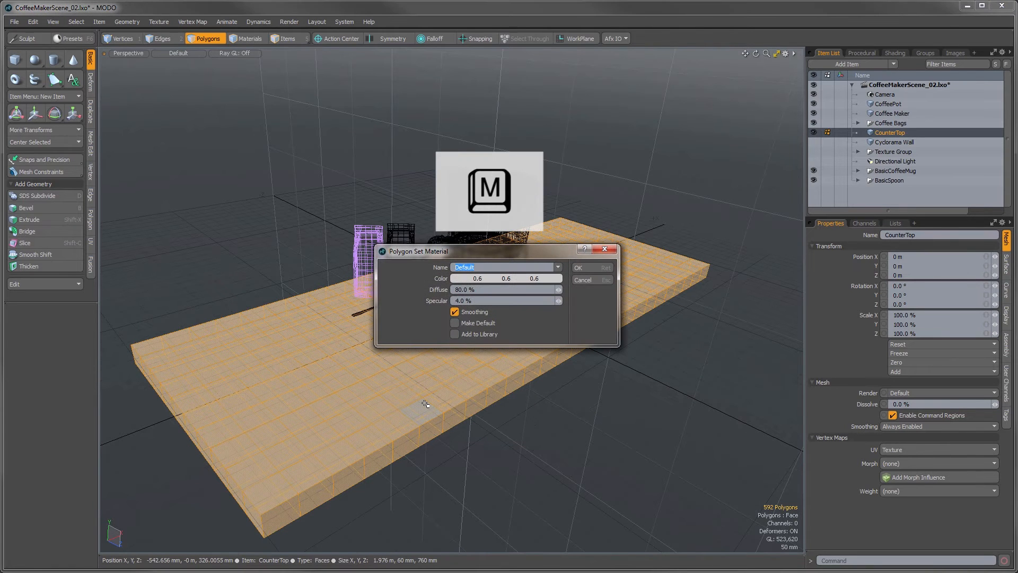
pyautogui.write('MrbleCounter')
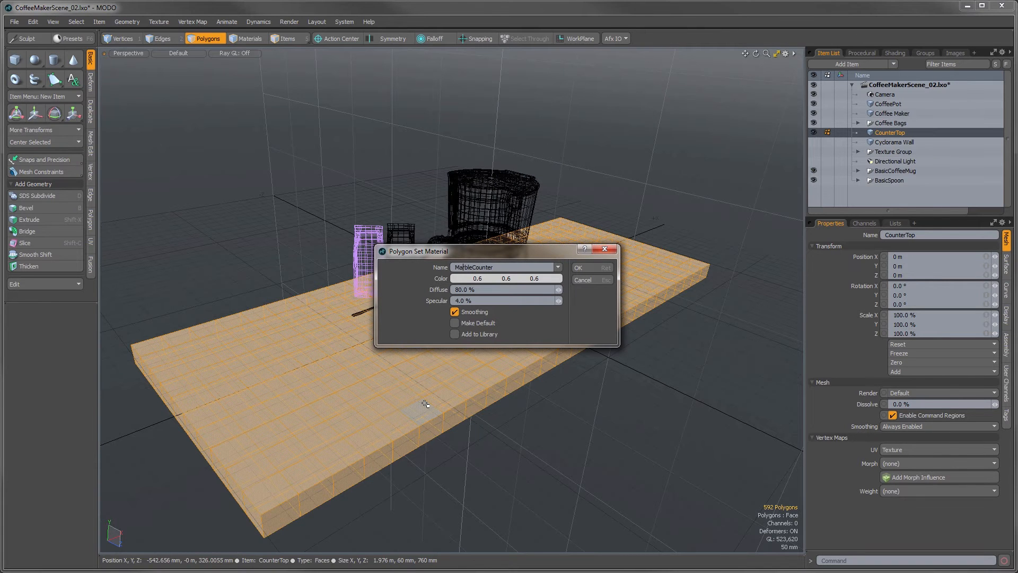
pyautogui.write('a')
pyautogui.press('Return')
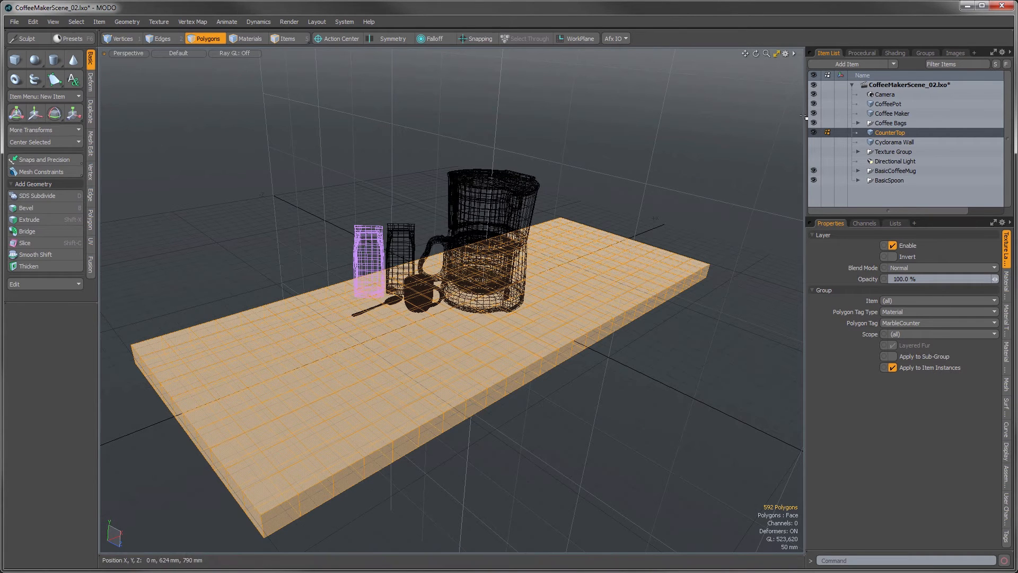
# Step: Add another mesh item and draw a flat upright cube primitive above the counter, about 1.55 m wide and 458 mm high
pyautogui.click(843, 62)
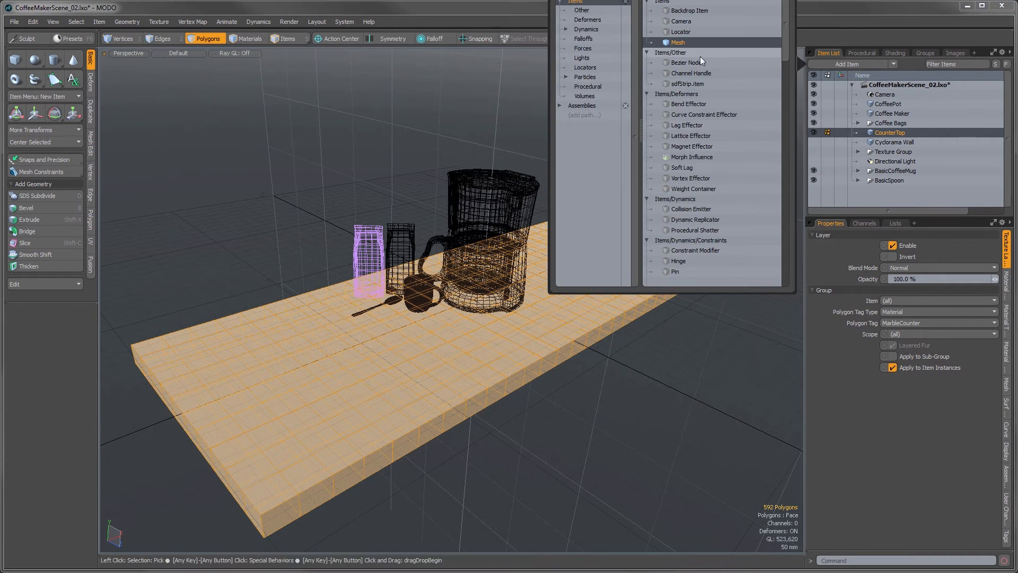
pyautogui.click(683, 42)
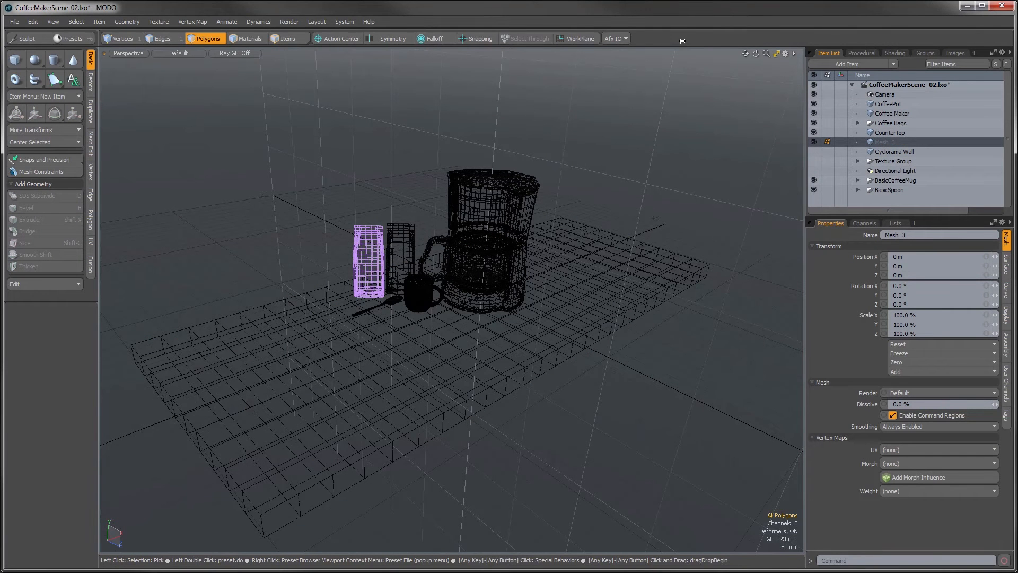
pyautogui.keyDown('alt'); pyautogui.moveTo(587, 297); pyautogui.dragTo(425, 343); pyautogui.keyUp('alt')
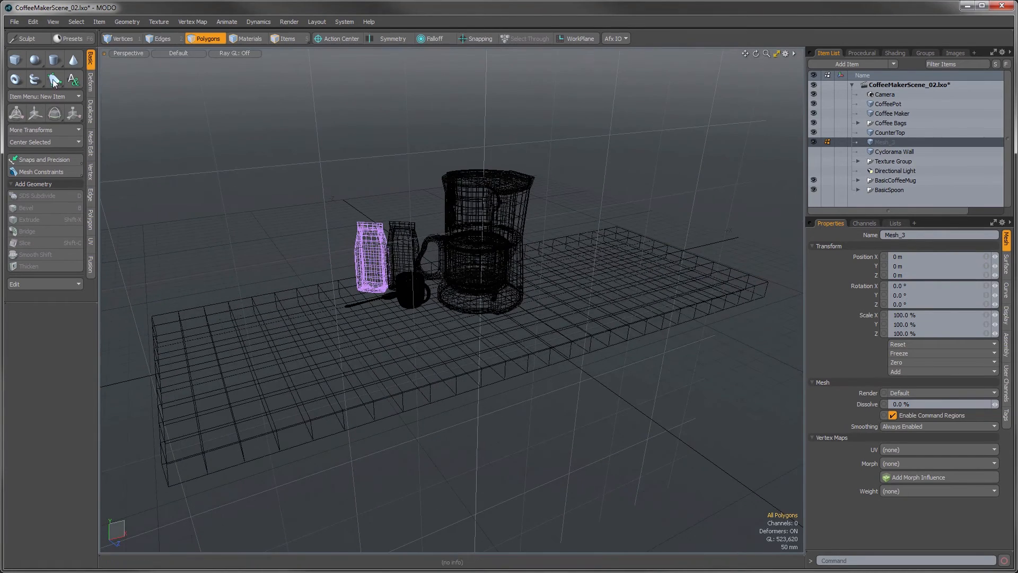
pyautogui.click(15, 59)
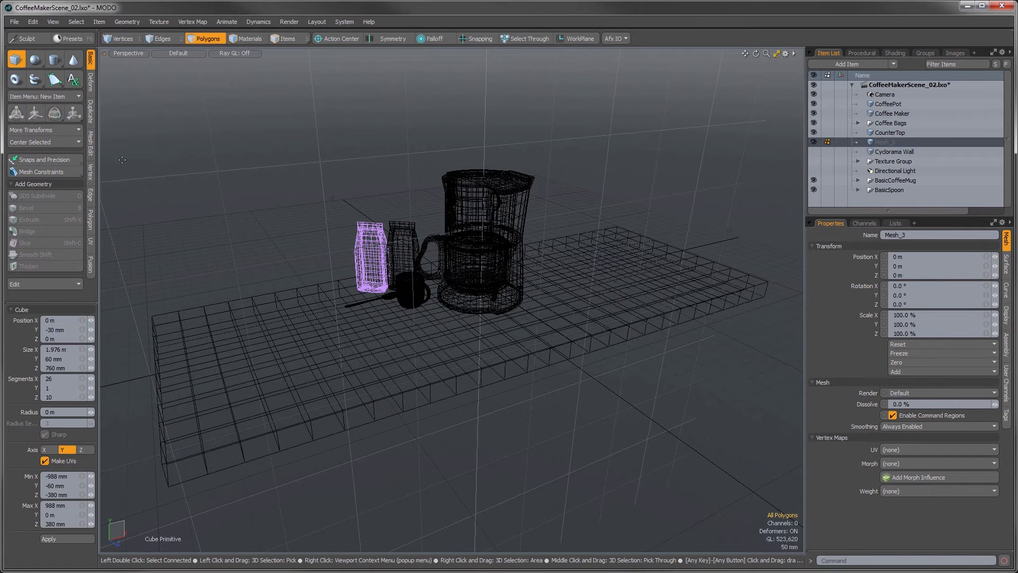
pyautogui.moveTo(122, 159); pyautogui.dragTo(621, 218)
pyautogui.keyDown('alt'); pyautogui.moveTo(797, 388); pyautogui.dragTo(522, 328); pyautogui.keyUp('alt')
pyautogui.moveTo(523, 141); pyautogui.dragTo(525, 101)
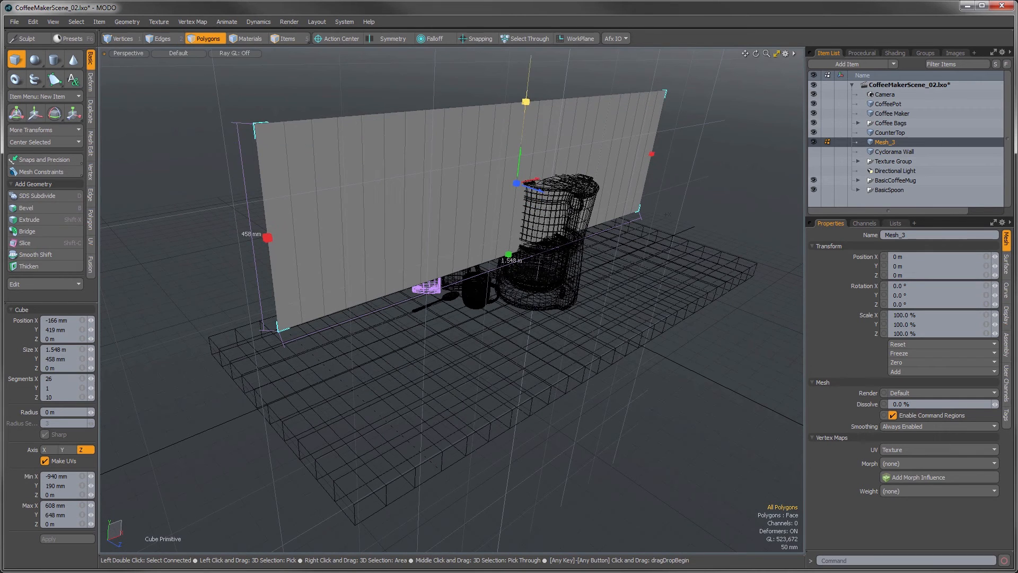
# Step: Set the upright wall panel's size to X 1.976 m and Y 760 mm
pyautogui.click(72, 351)
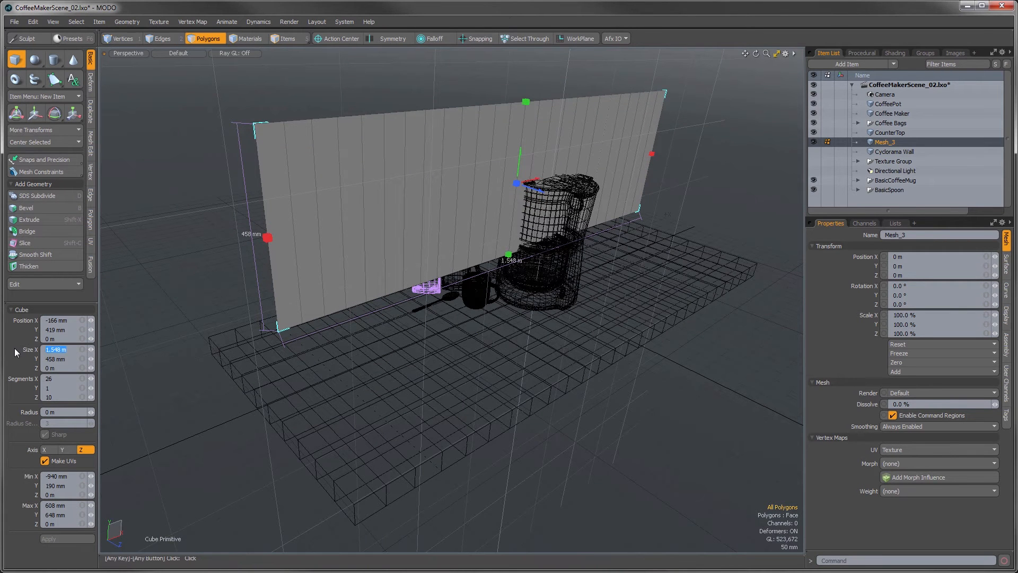
pyautogui.write('1.976')
pyautogui.press('Tab')
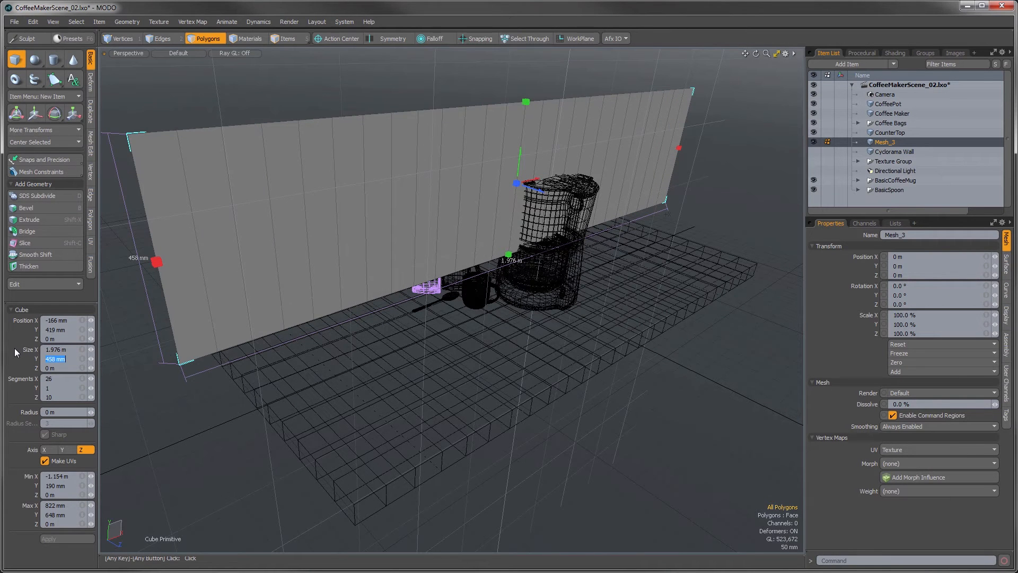
pyautogui.write('760 mm')
pyautogui.press('Tab')
# Step: Divide the upright wall panel into 52 segments in X and 20 in Y
pyautogui.press('Tab')
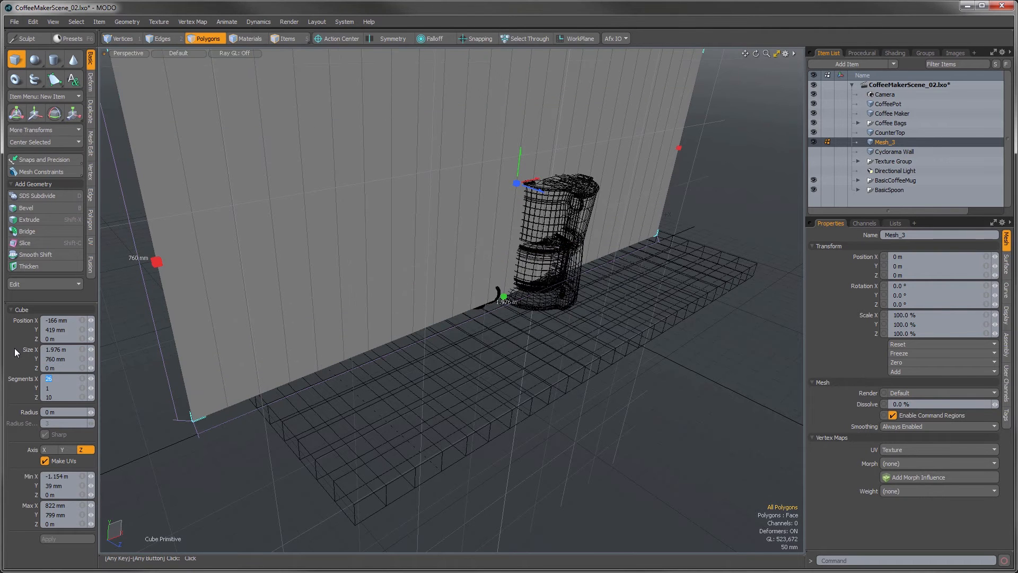
pyautogui.write('52')
pyautogui.press('Tab')
pyautogui.write('20')
pyautogui.keyDown('ctrl'); pyautogui.keyDown('alt'); pyautogui.moveTo(407, 355); pyautogui.dragTo(399, 391); pyautogui.keyUp('alt'); pyautogui.keyUp('ctrl')
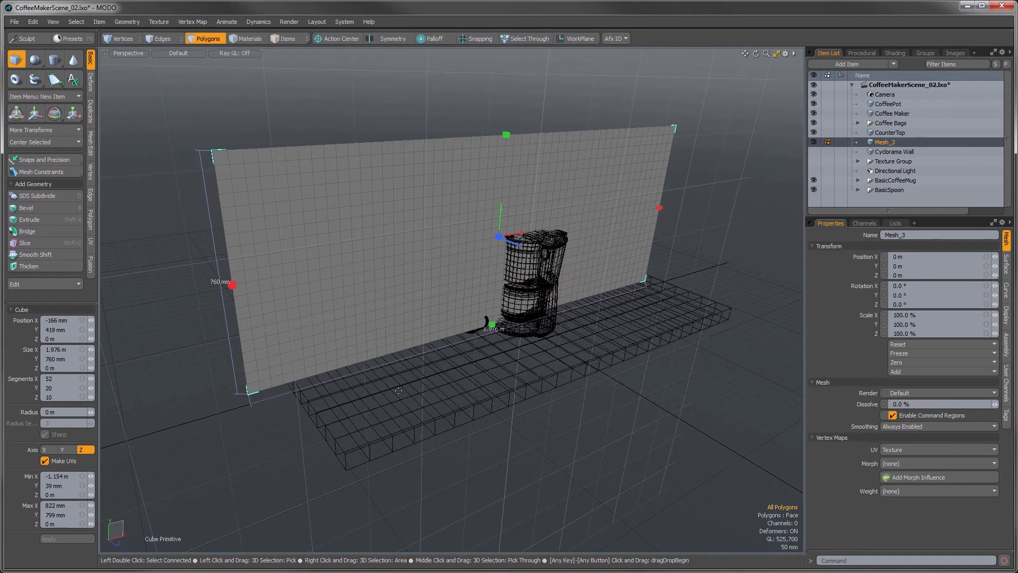
# Step: Move all vertices of the wall panel with snapping so its lower corner meets the counter slab's upper back corner, and clear the selection
pyautogui.press('space')
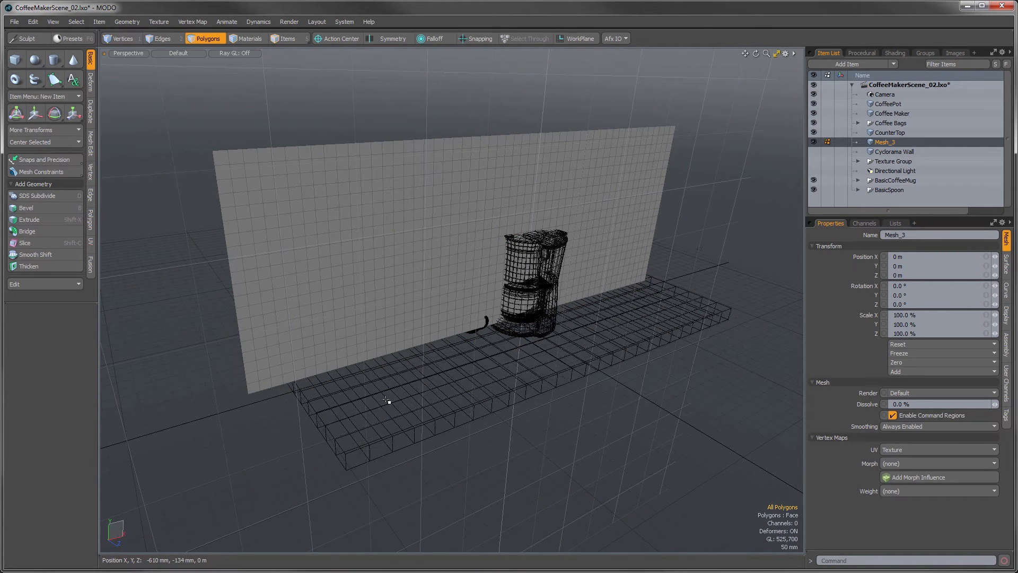
pyautogui.keyDown('alt'); pyautogui.moveTo(325, 423); pyautogui.dragTo(398, 424); pyautogui.keyUp('alt')
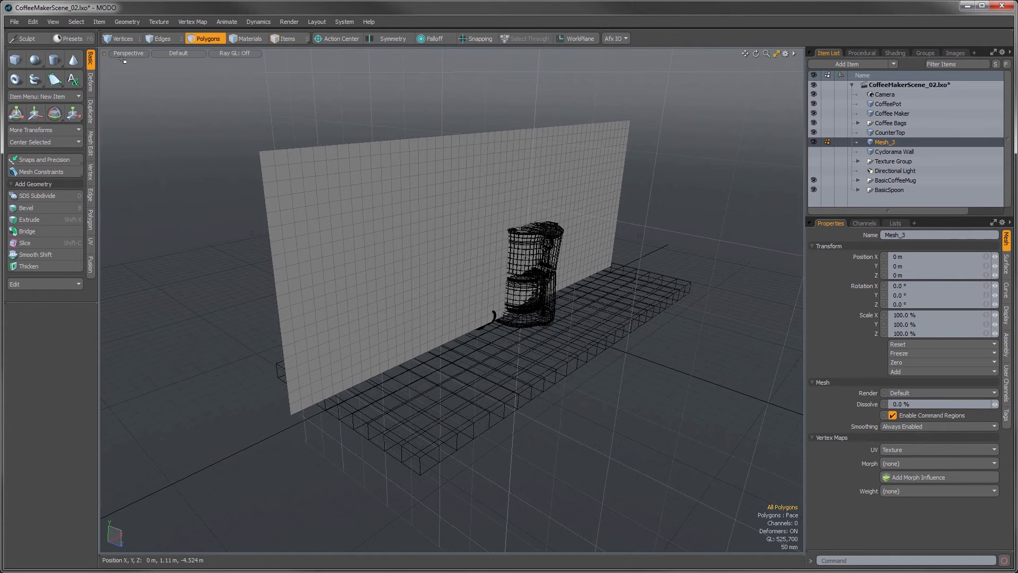
pyautogui.click(121, 38)
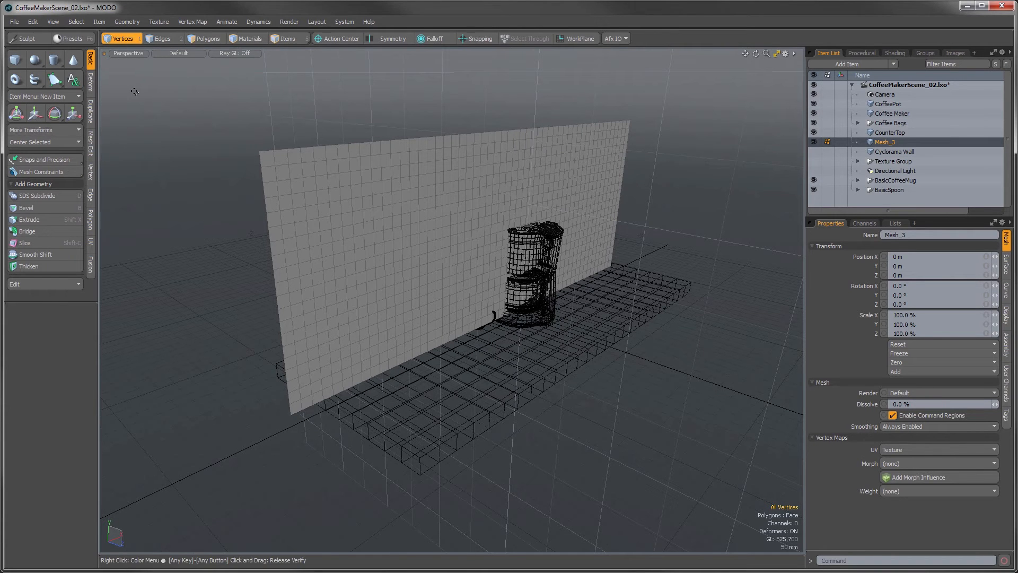
pyautogui.doubleClick(293, 414)
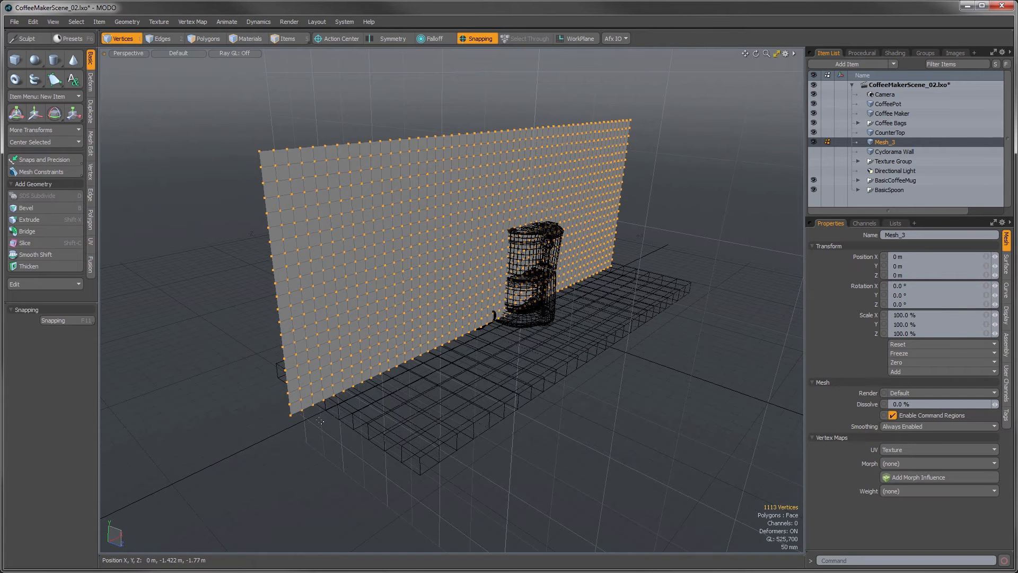
pyautogui.press('w')
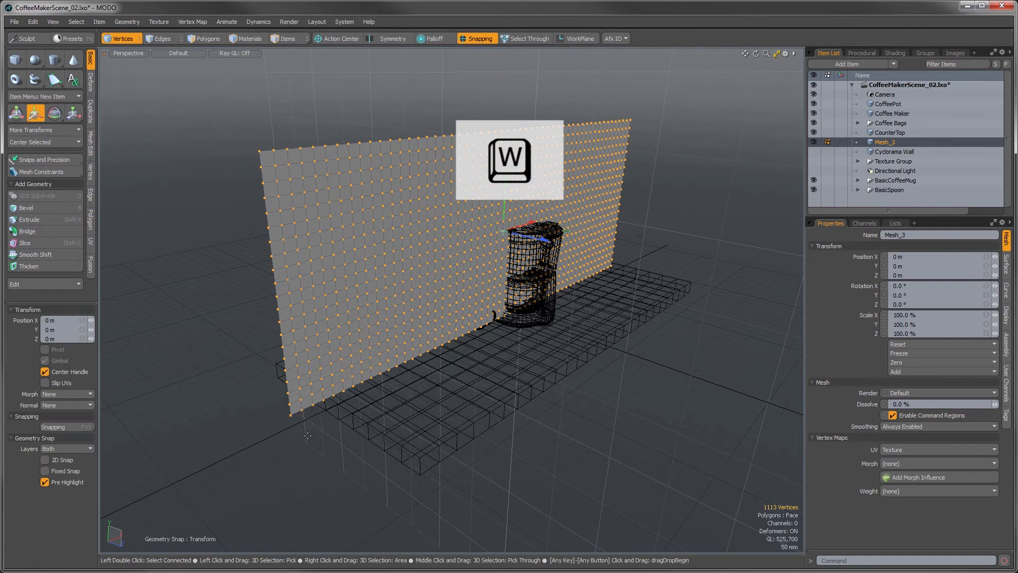
pyautogui.click(290, 414)
pyautogui.moveTo(290, 414); pyautogui.dragTo(278, 362)
pyautogui.keyDown('alt'); pyautogui.moveTo(313, 400); pyautogui.dragTo(283, 448); pyautogui.keyUp('alt')
pyautogui.scroll(5, 387, 381)
pyautogui.press('q')
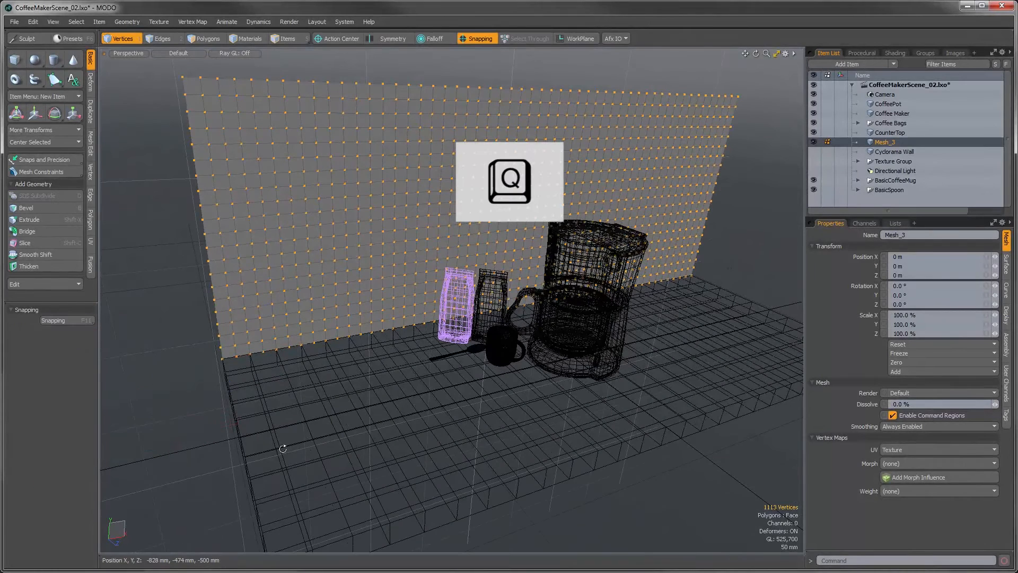
pyautogui.click(385, 434)
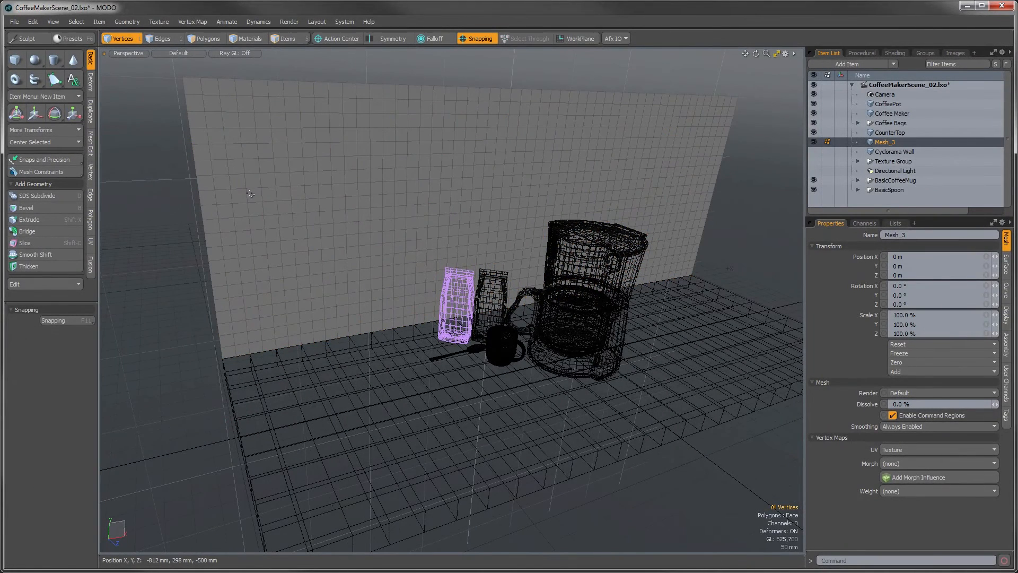
# Step: Assign a new material named TileGrout to all connected polygons of the wall panel
pyautogui.click(208, 39)
pyautogui.doubleClick(271, 254)
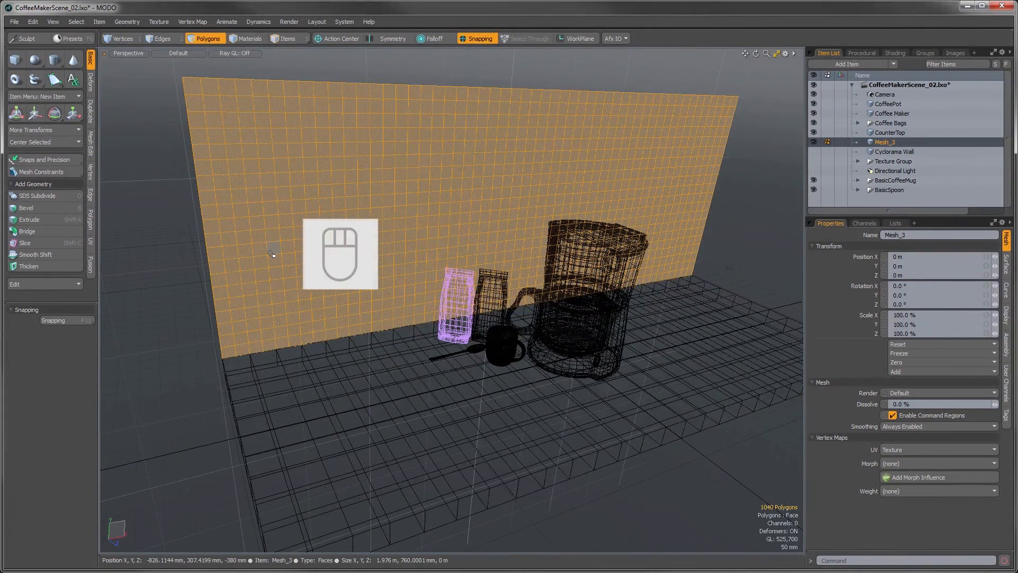
pyautogui.press('m')
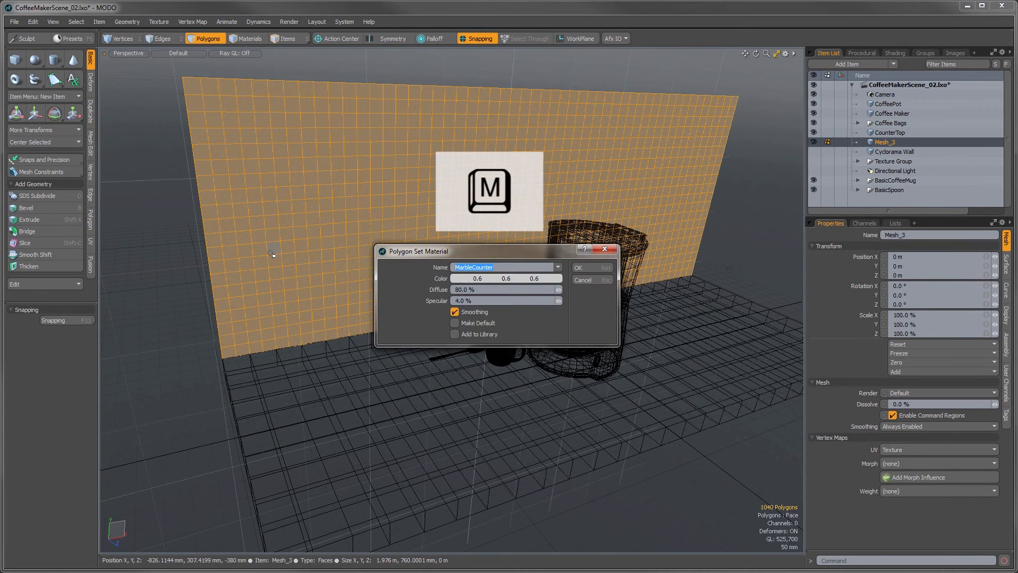
pyautogui.write('TileGrout')
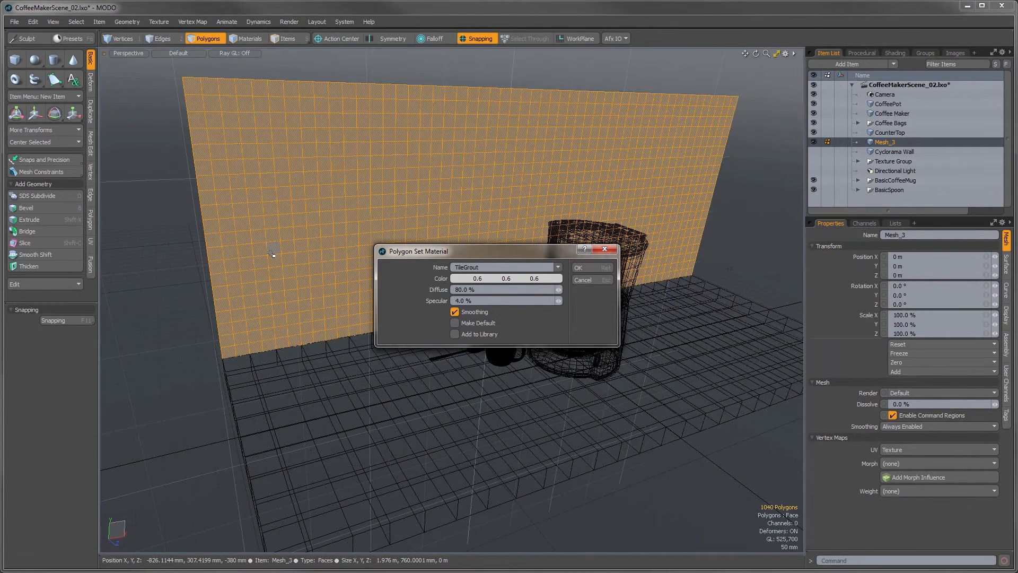
pyautogui.click(577, 267)
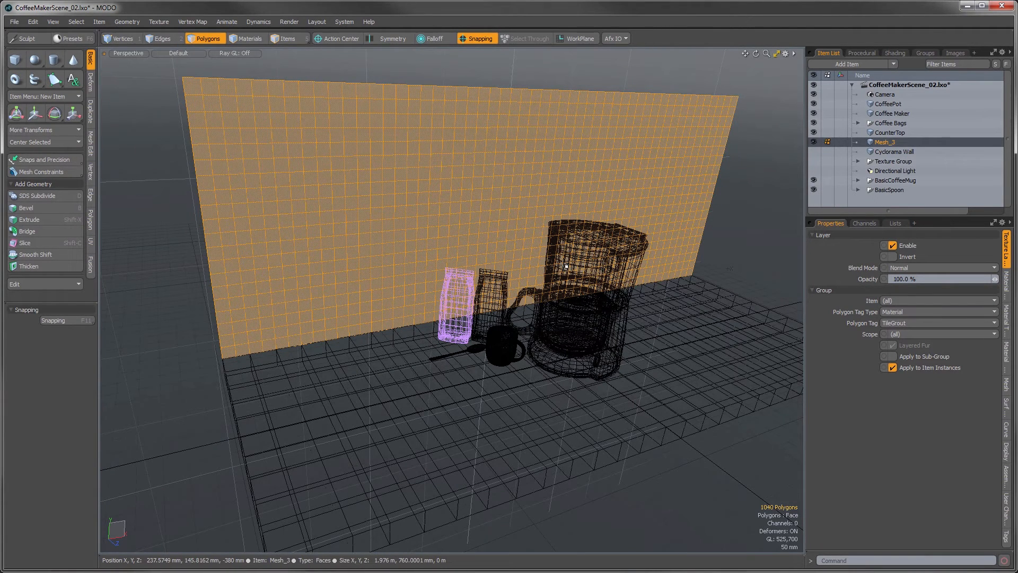
# Step: Save the scene and turn off snapping
pyautogui.hotkey('ctrl', 's')
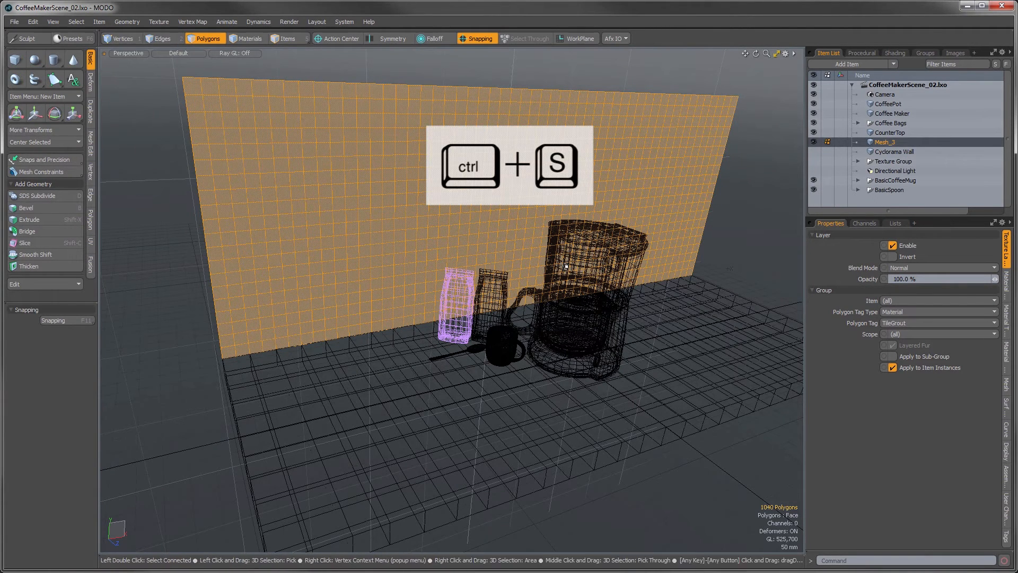
pyautogui.click(473, 39)
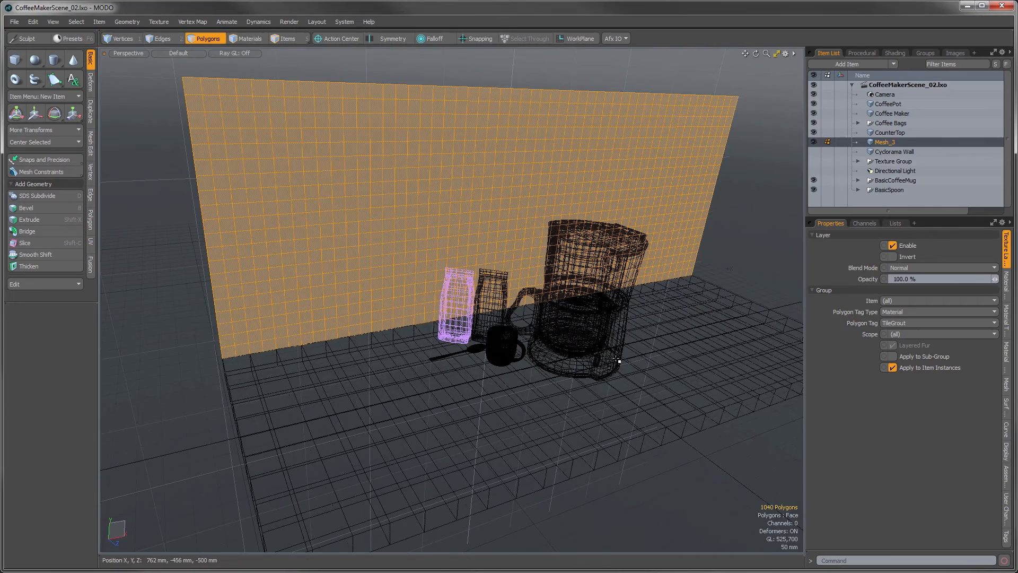
pyautogui.keyDown('alt'); pyautogui.moveTo(641, 303); pyautogui.dragTo(501, 364); pyautogui.keyUp('alt')
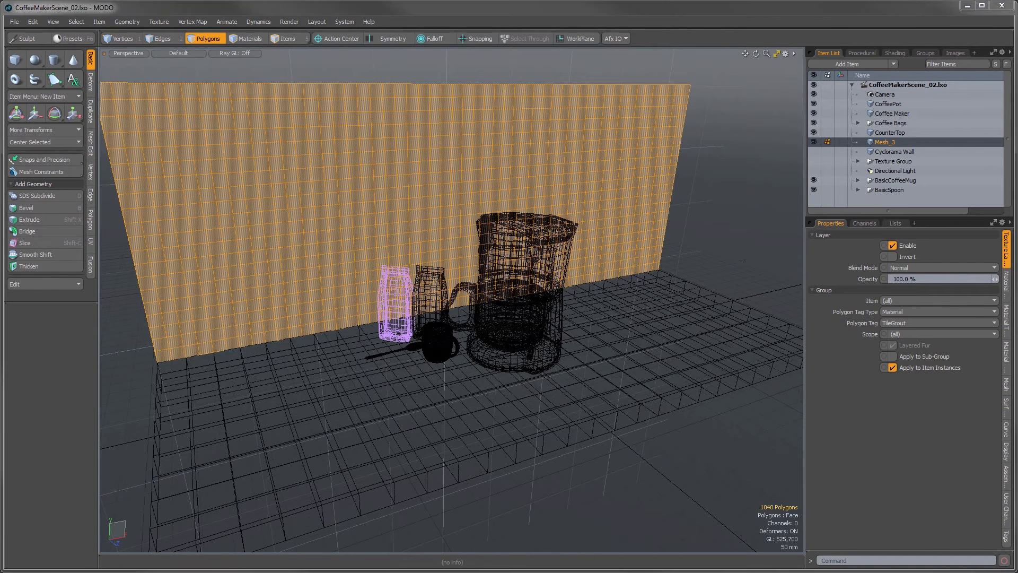
# Step: Switch to Windows Explorer, install MODO_Basics_Presets.LPK from the Video_05 source folder into MODO, and deselect the wall polygons
pyautogui.hotkey('alt', 'Tab')
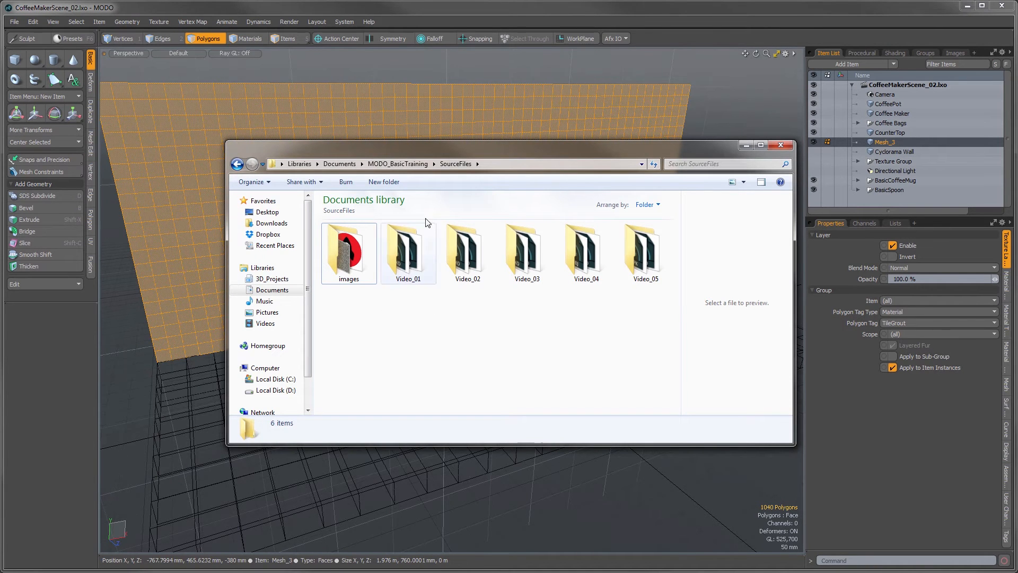
pyautogui.doubleClick(643, 256)
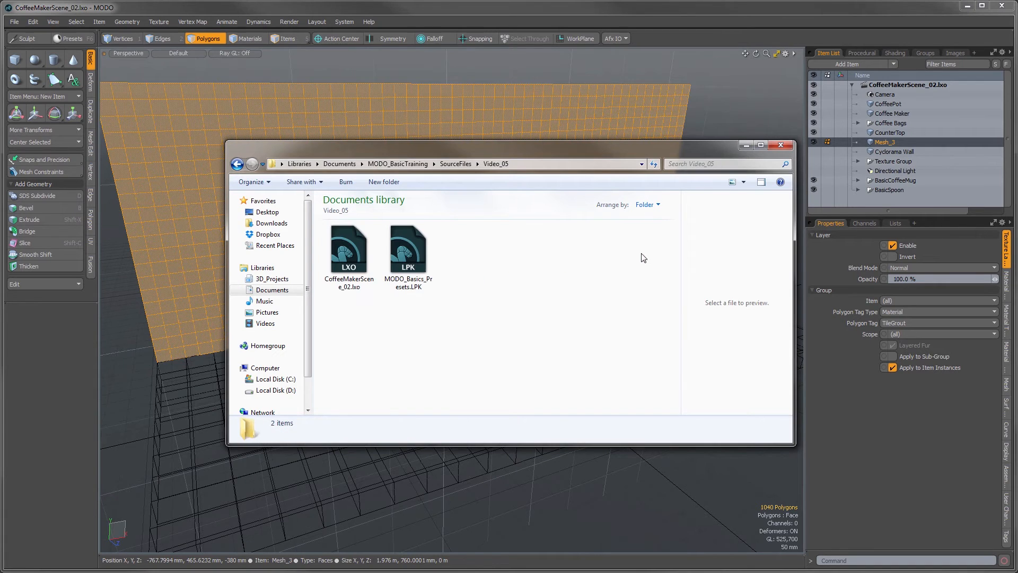
pyautogui.click(418, 255)
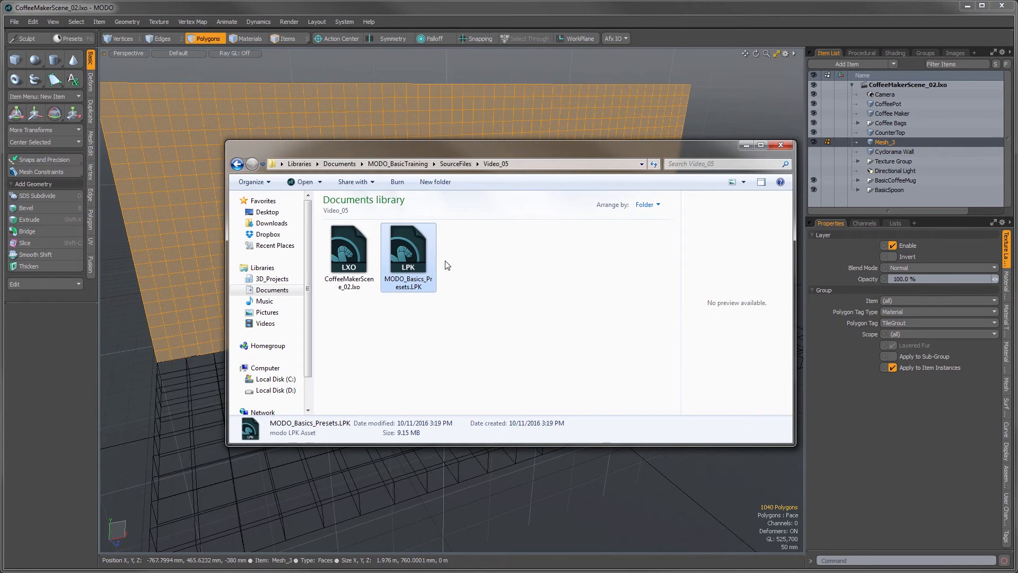
pyautogui.moveTo(449, 152); pyautogui.dragTo(269, 35)
pyautogui.moveTo(227, 132); pyautogui.dragTo(512, 428)
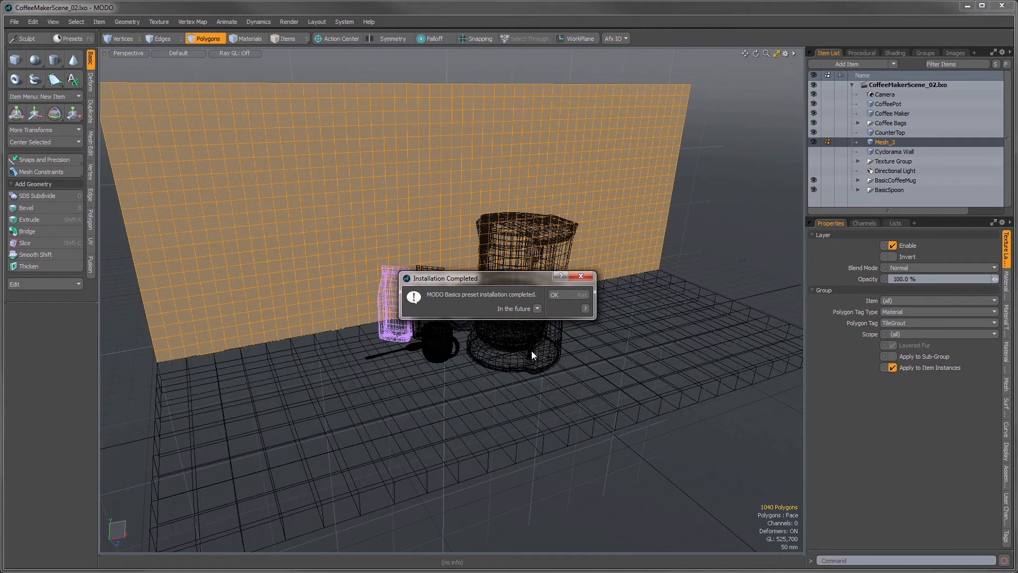
pyautogui.click(557, 296)
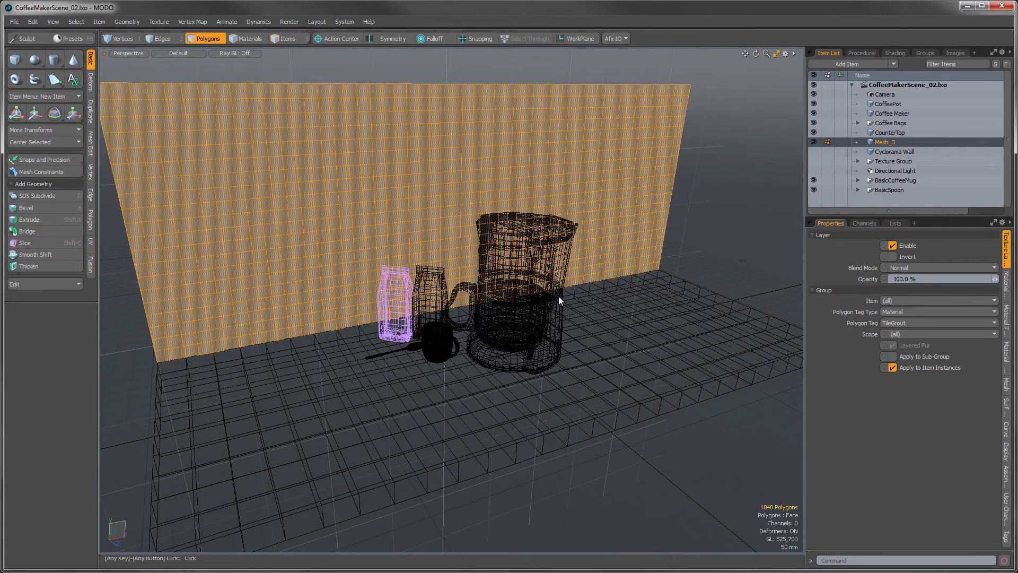
pyautogui.click(607, 456)
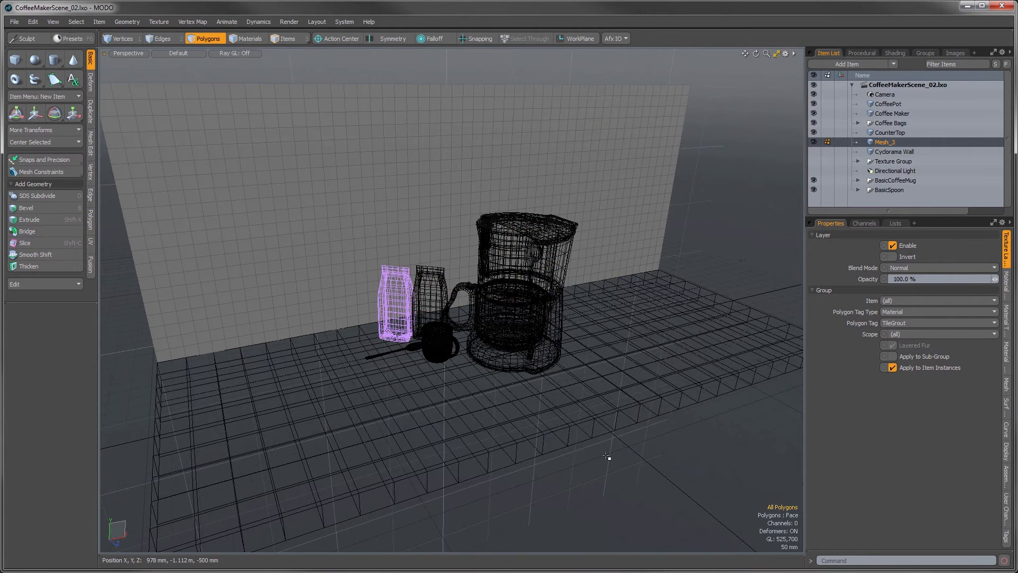
# Step: Open the preset browser and display the MODO_Basics folder of the Materials assets
pyautogui.press('F6')
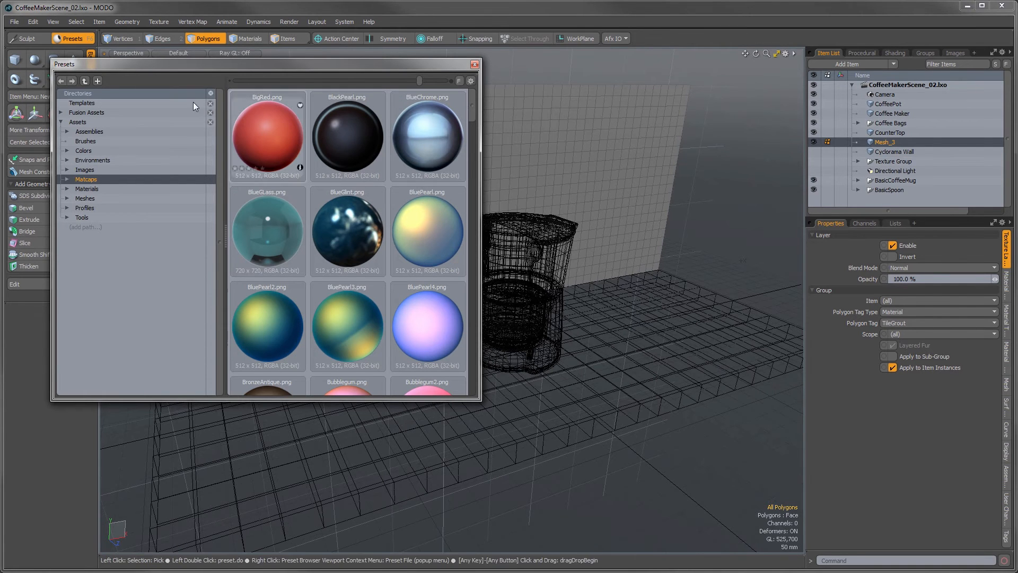
pyautogui.click(64, 131)
pyautogui.click(65, 132)
pyautogui.click(66, 148)
pyautogui.click(65, 148)
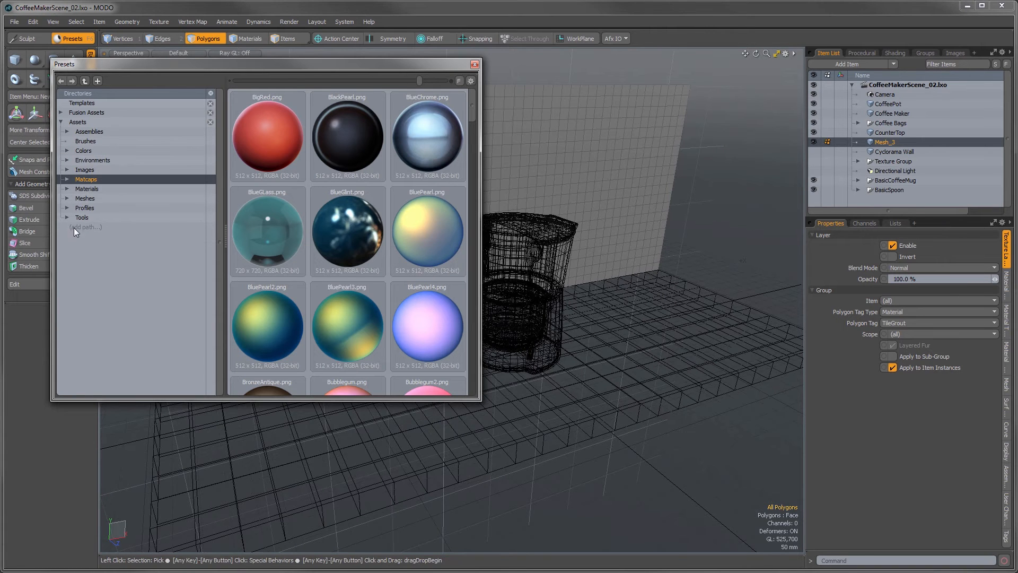
pyautogui.click(66, 189)
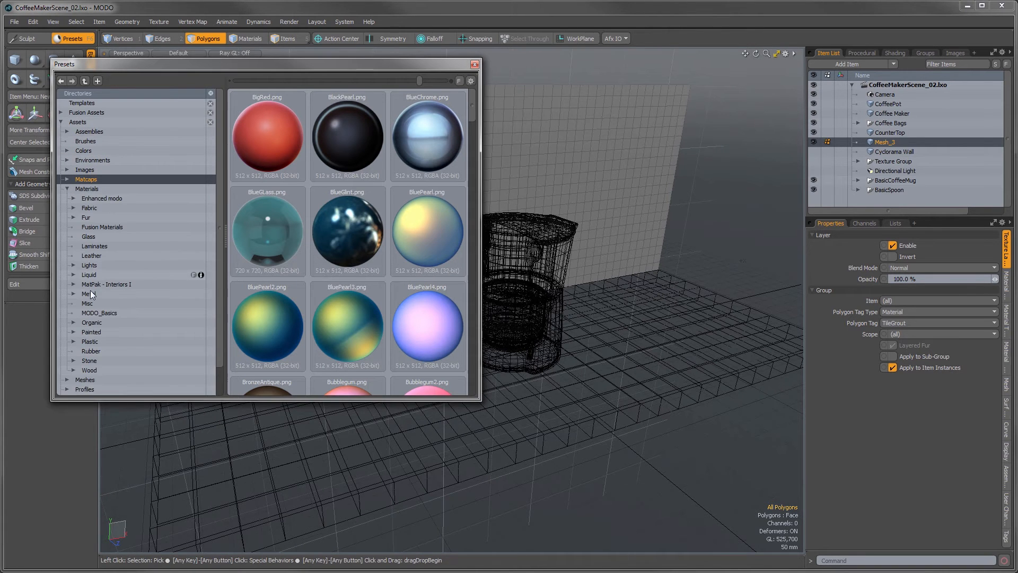
pyautogui.click(92, 312)
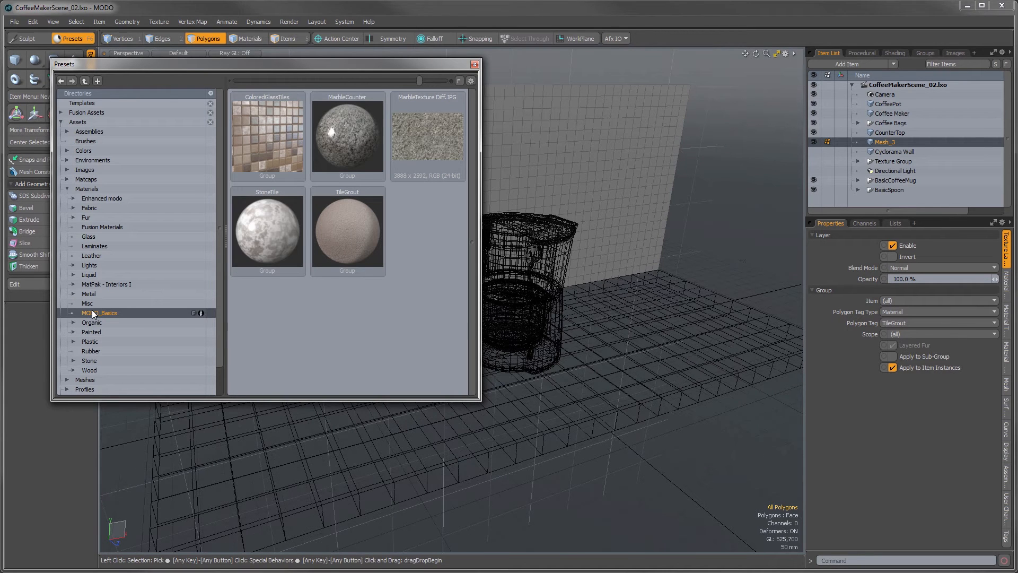
# Step: Add the MarbleCounter preset to the MarbleCounter group in the Shader Tree and start a preview render
pyautogui.click(896, 53)
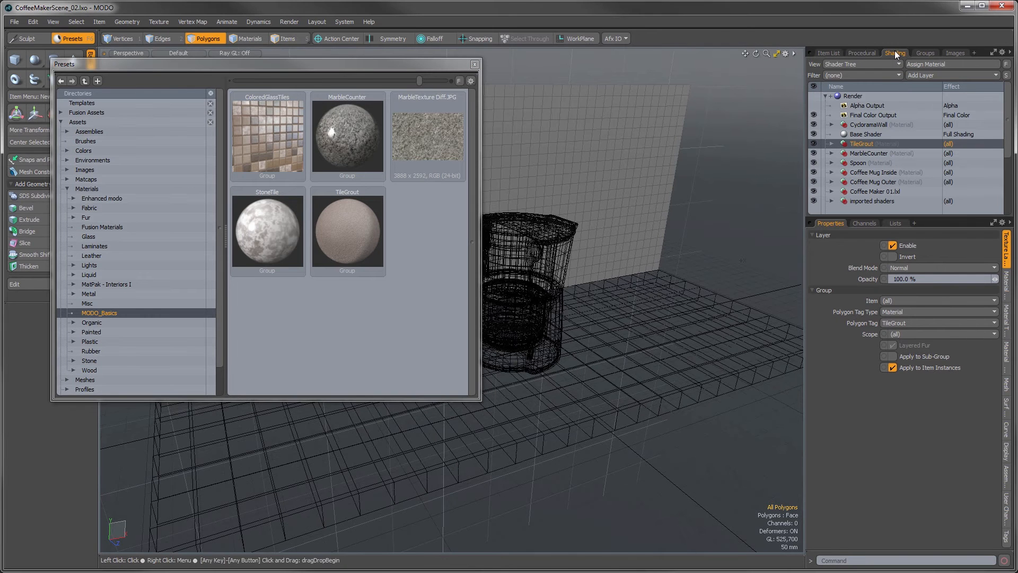
pyautogui.click(832, 155)
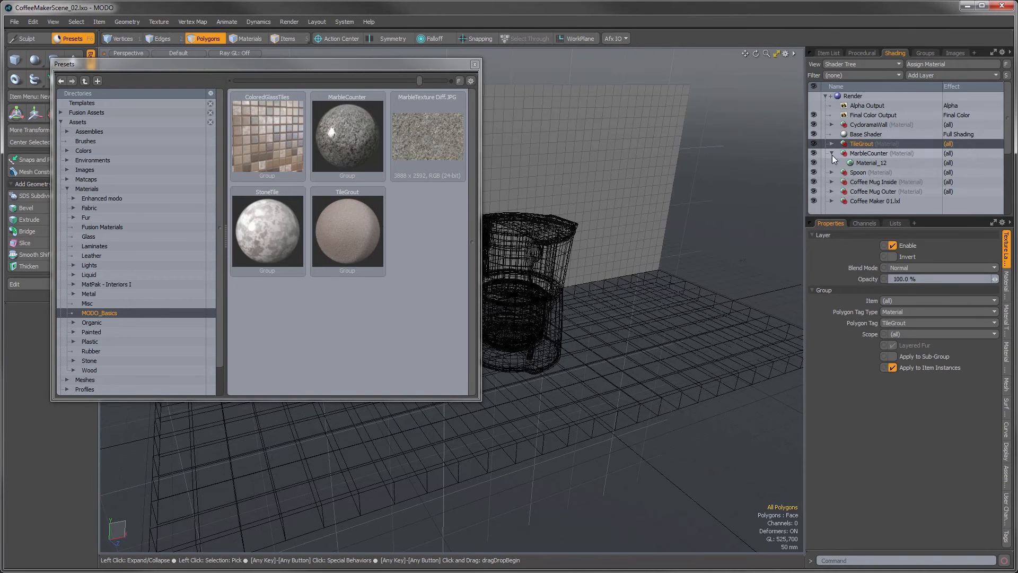
pyautogui.click(830, 143)
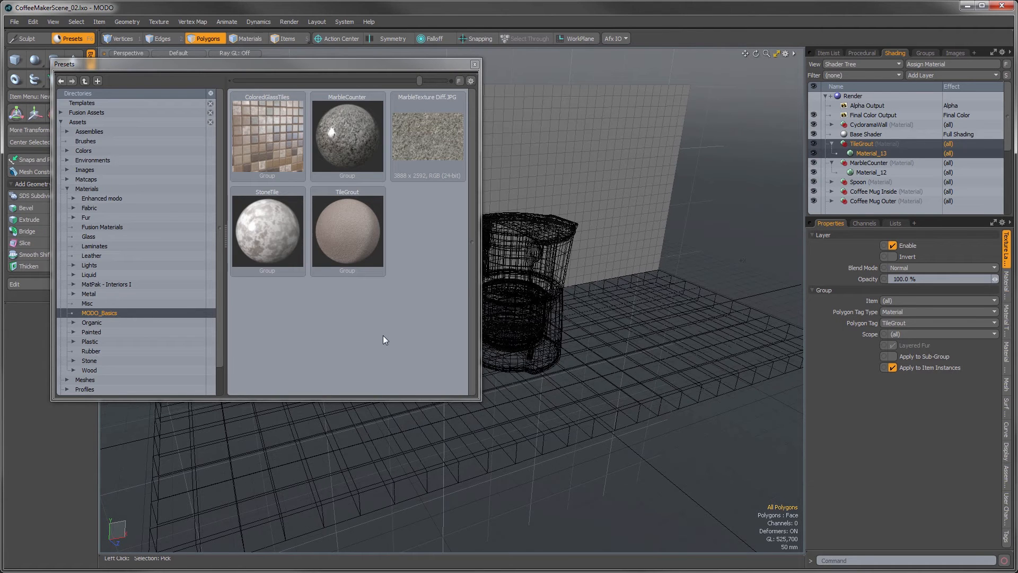
pyautogui.click(344, 120)
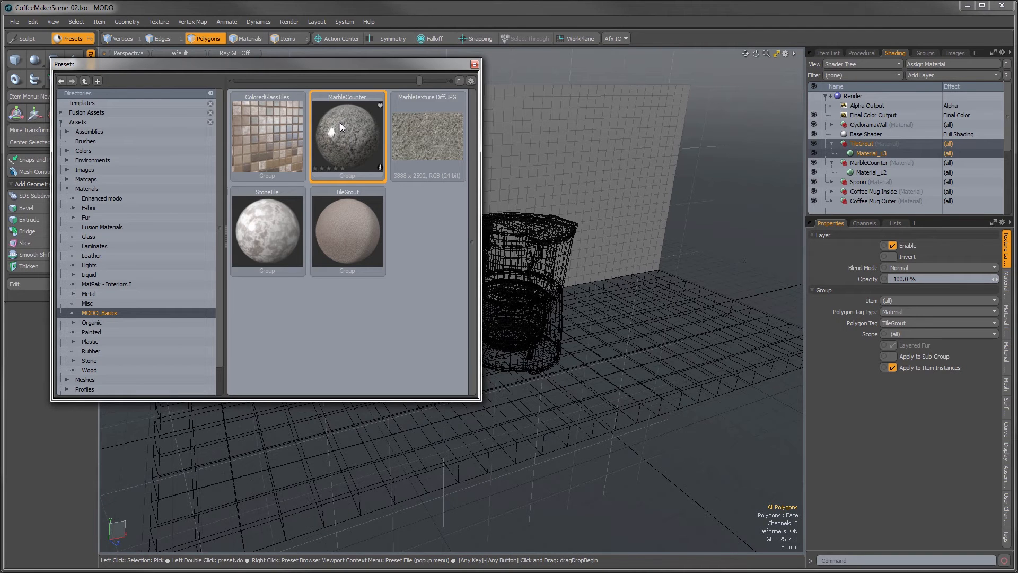
pyautogui.moveTo(340, 123); pyautogui.dragTo(870, 167)
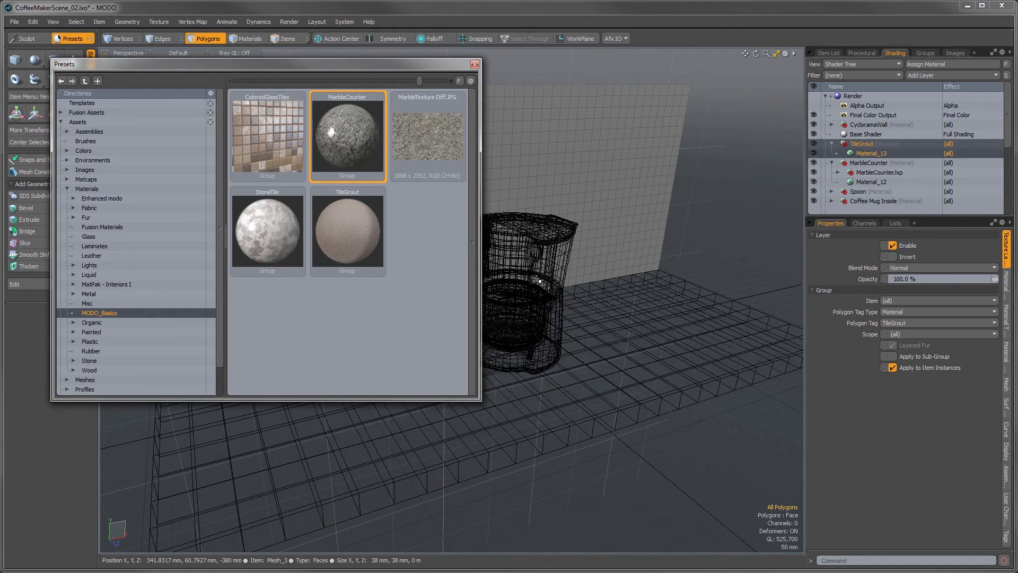
pyautogui.press('F8')
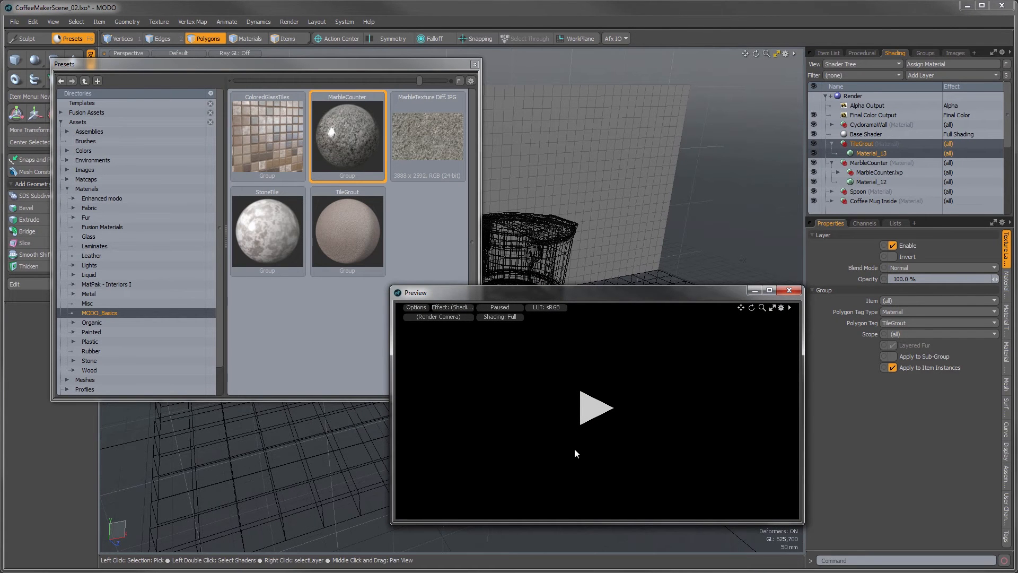
pyautogui.click(586, 419)
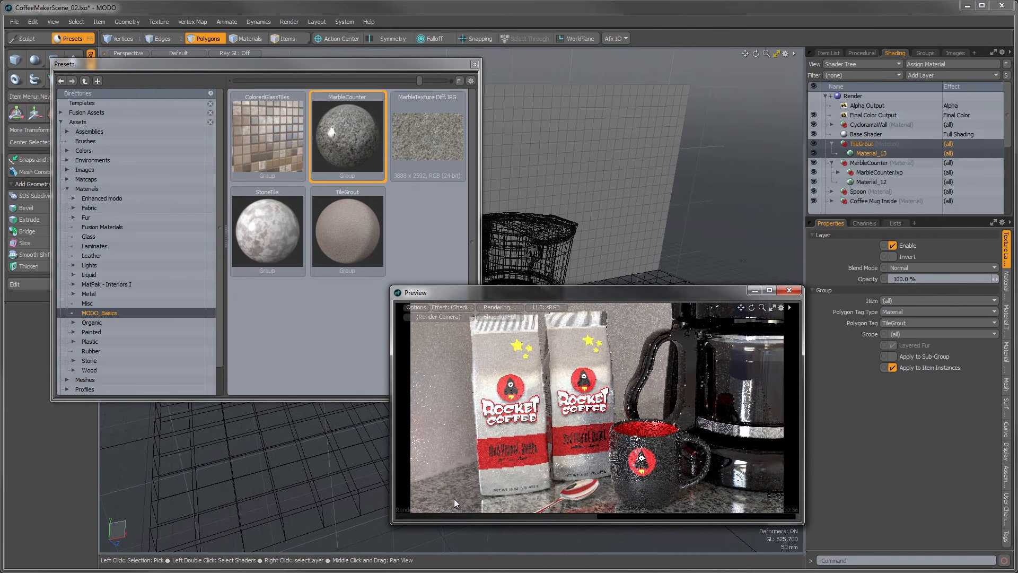
# Step: Add the TileGrout preset to the TileGrout group in the Shader Tree, check the preview, and close the preview and preset windows
pyautogui.moveTo(343, 229); pyautogui.dragTo(865, 153)
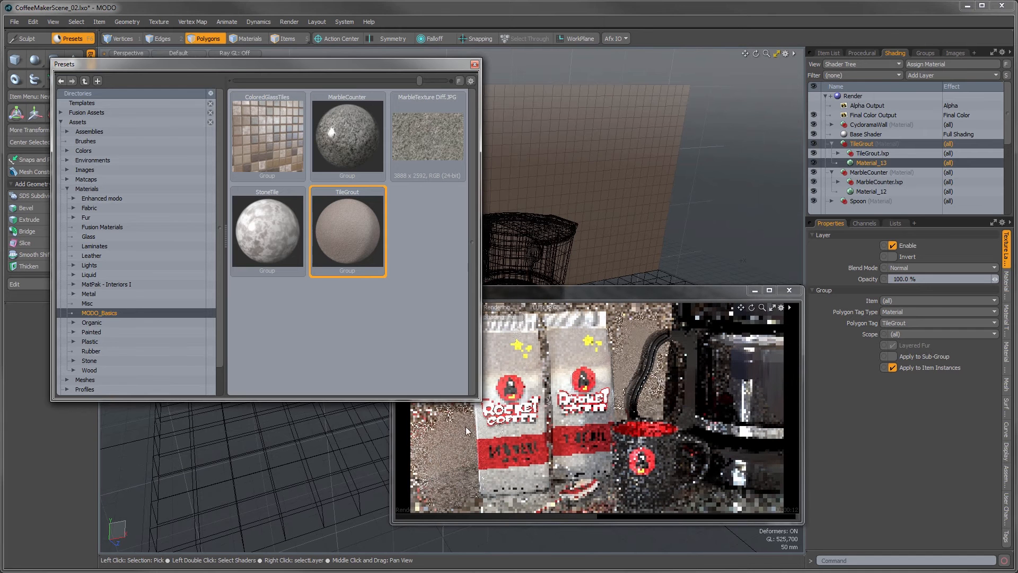
pyautogui.moveTo(600, 292); pyautogui.dragTo(490, 197)
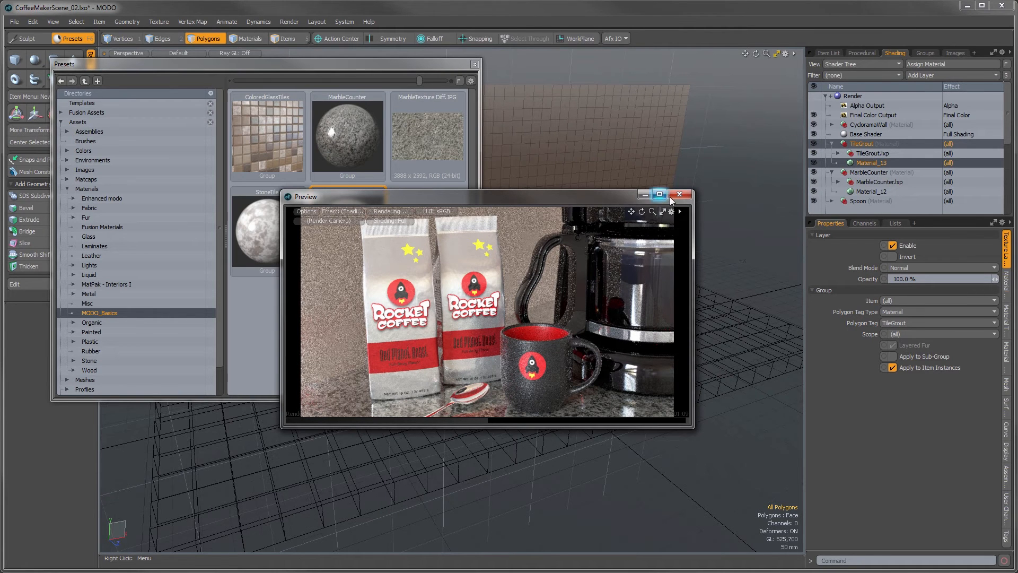
pyautogui.click(475, 64)
pyautogui.click(680, 195)
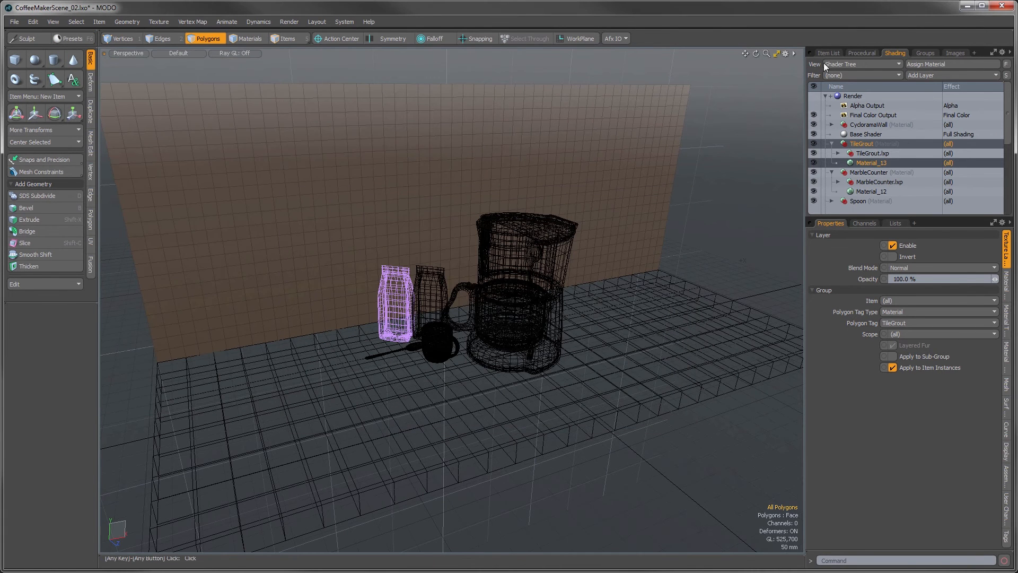
# Step: Hide the coffee pot, coffee maker, coffee bags, countertop, mug and spoon so only the wall mesh stays visible
pyautogui.click(825, 55)
pyautogui.moveTo(813, 139); pyautogui.dragTo(814, 99)
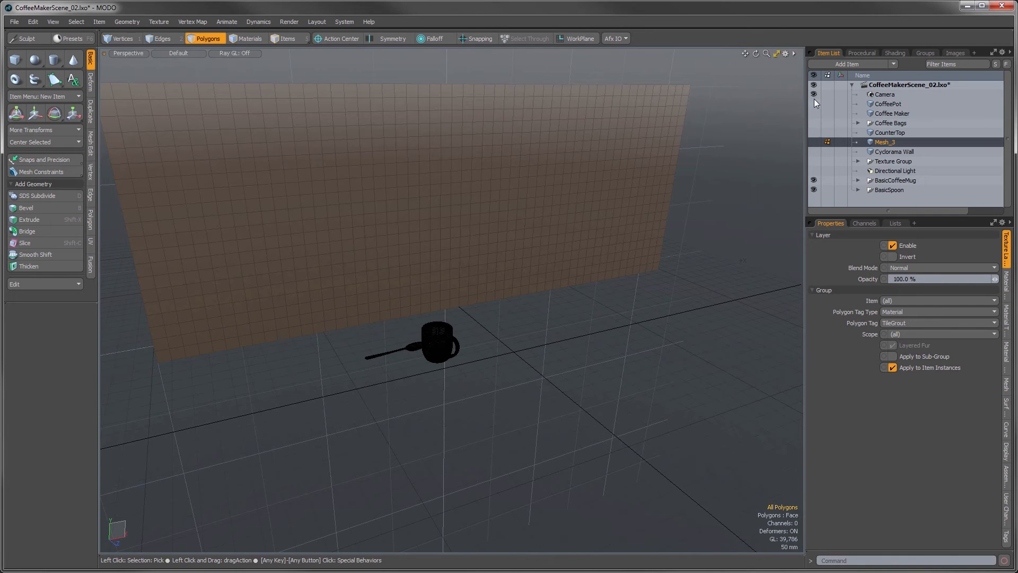
pyautogui.click(814, 181)
pyautogui.click(814, 190)
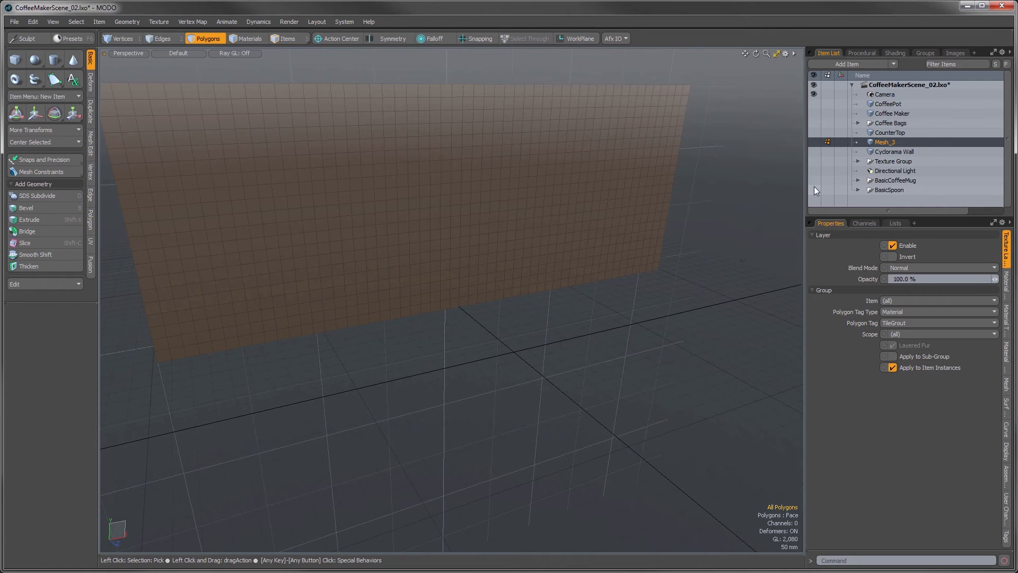
# Step: Create a new mesh item and draw a cube in it sized 35 mm in X, 8 mm in Y and 35 mm in Z
pyautogui.press('n')
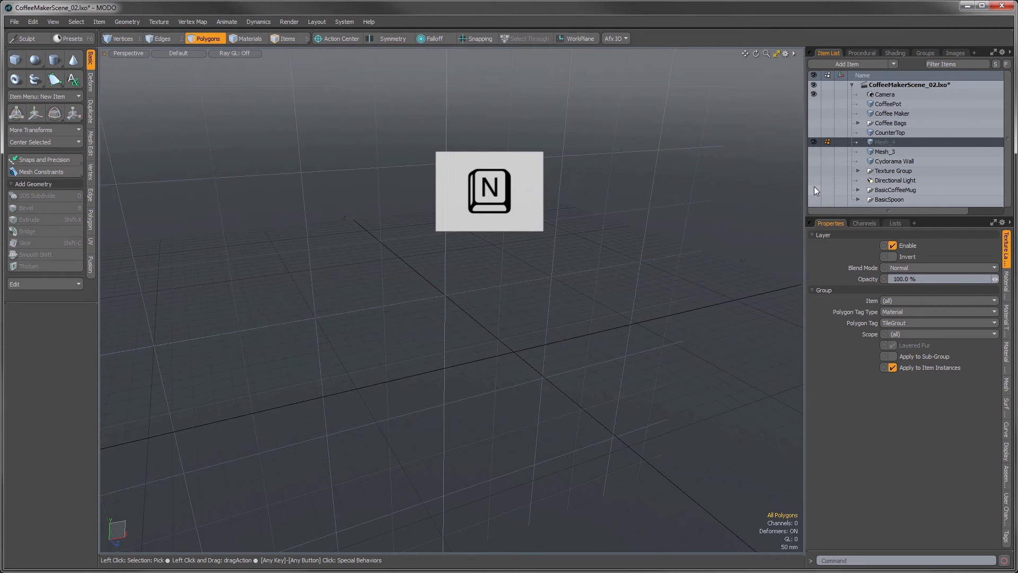
pyautogui.click(15, 59)
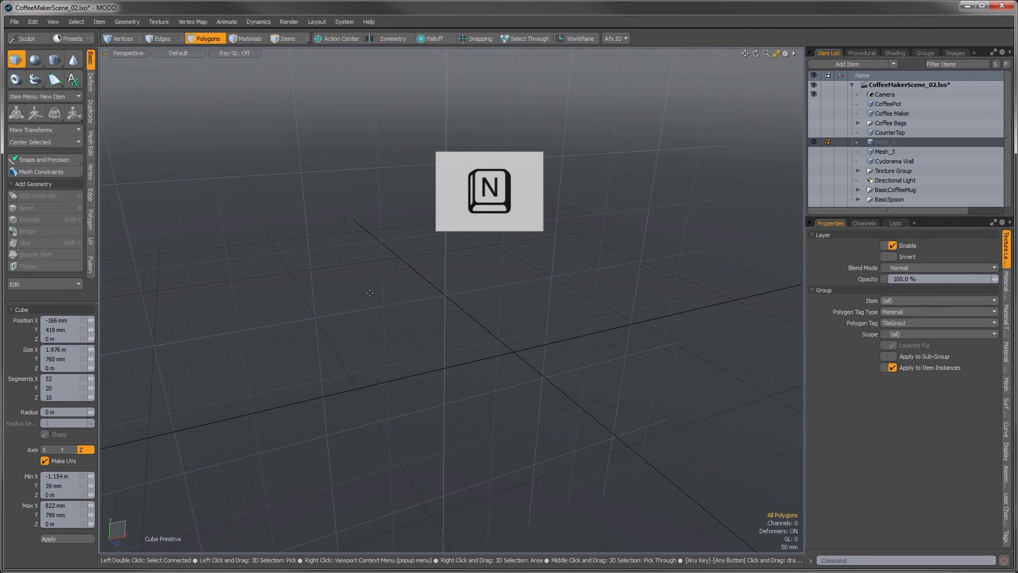
pyautogui.moveTo(411, 310); pyautogui.dragTo(443, 329)
pyautogui.click(68, 350)
pyautogui.write('35 mm')
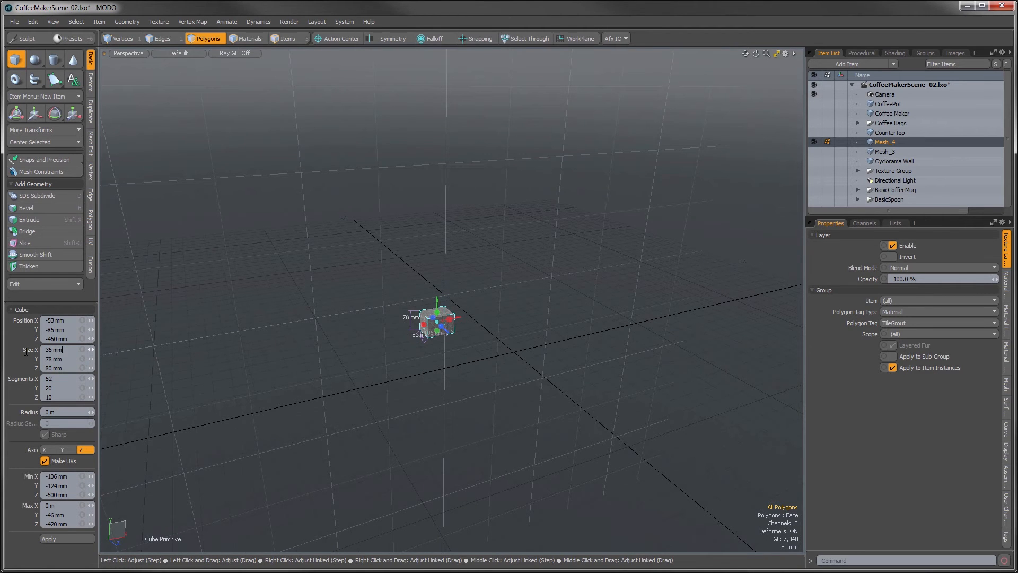
pyautogui.press('Tab')
pyautogui.write('8 mm')
pyautogui.press('Tab')
pyautogui.write('35 mm')
pyautogui.press('Tab')
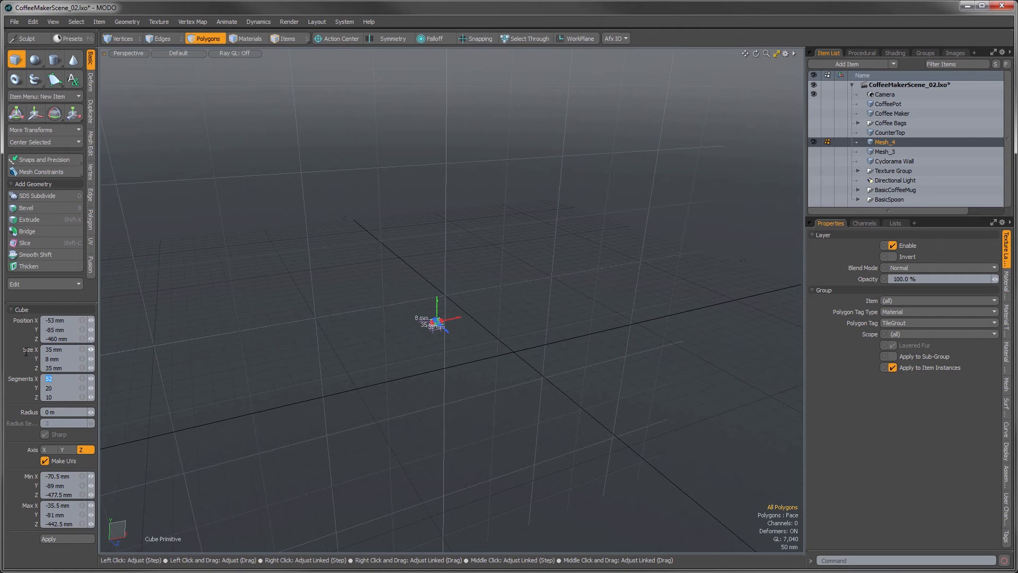
# Step: Set the cube's segments to 4 in X, 1 in Y and 4 in Z, and finish the cube
pyautogui.write('4')
pyautogui.press('Tab')
pyautogui.write('1')
pyautogui.press('Tab')
pyautogui.write('4')
pyautogui.press('Return')
pyautogui.press('space')
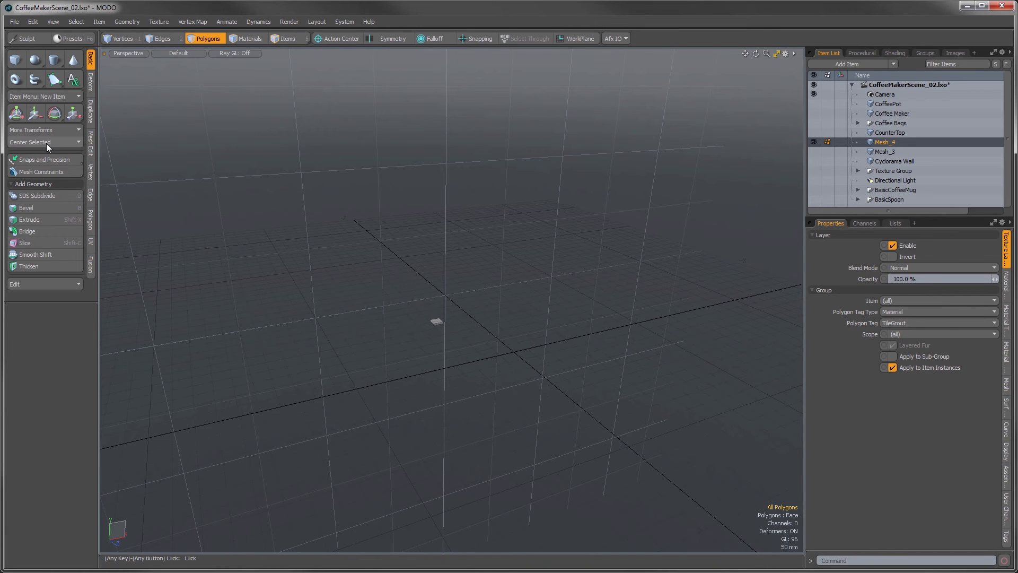
# Step: Center the whole cube at the origin on all axes, fit it in the view and deselect it
pyautogui.doubleClick(436, 321)
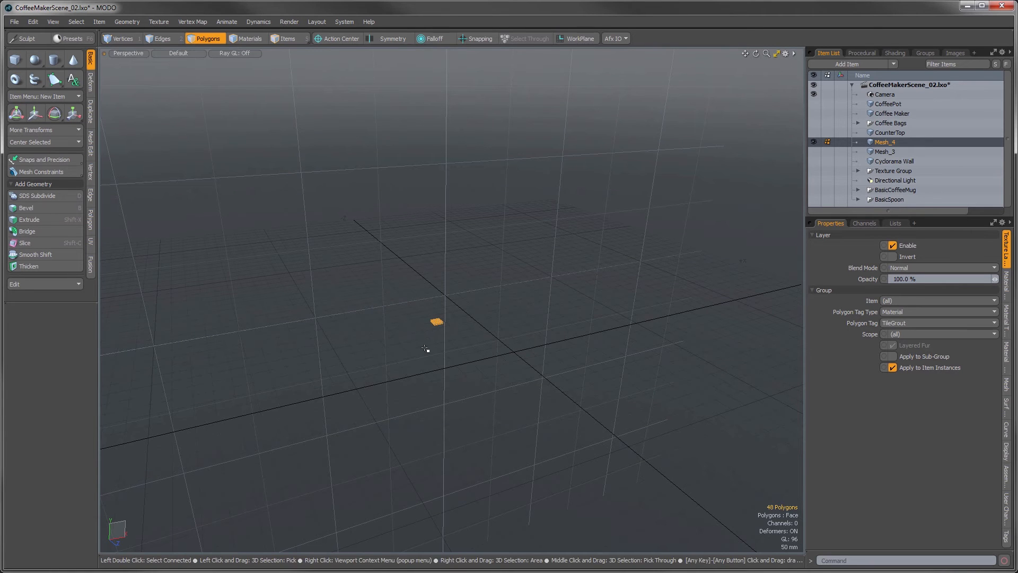
pyautogui.click(49, 143)
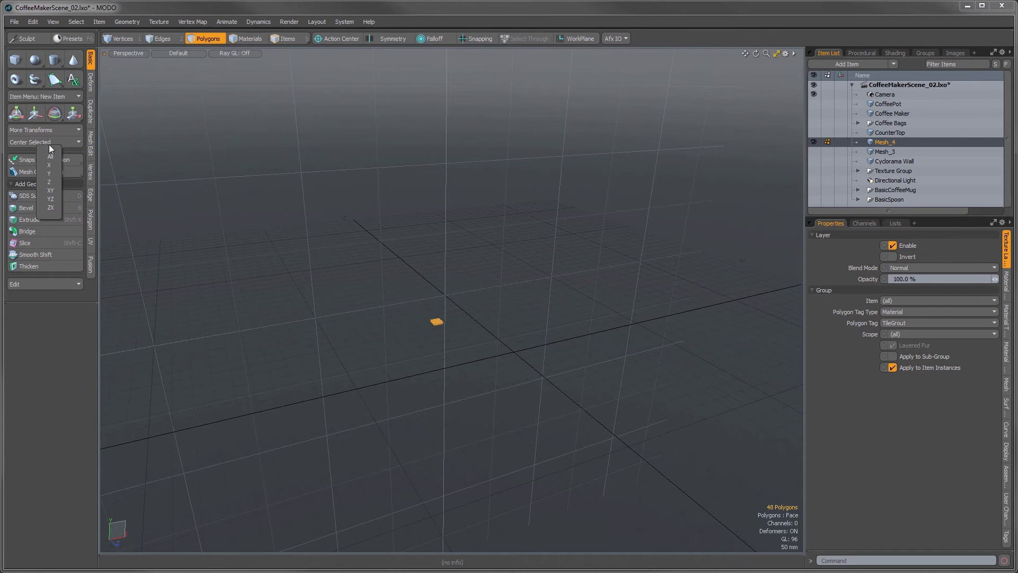
pyautogui.click(52, 155)
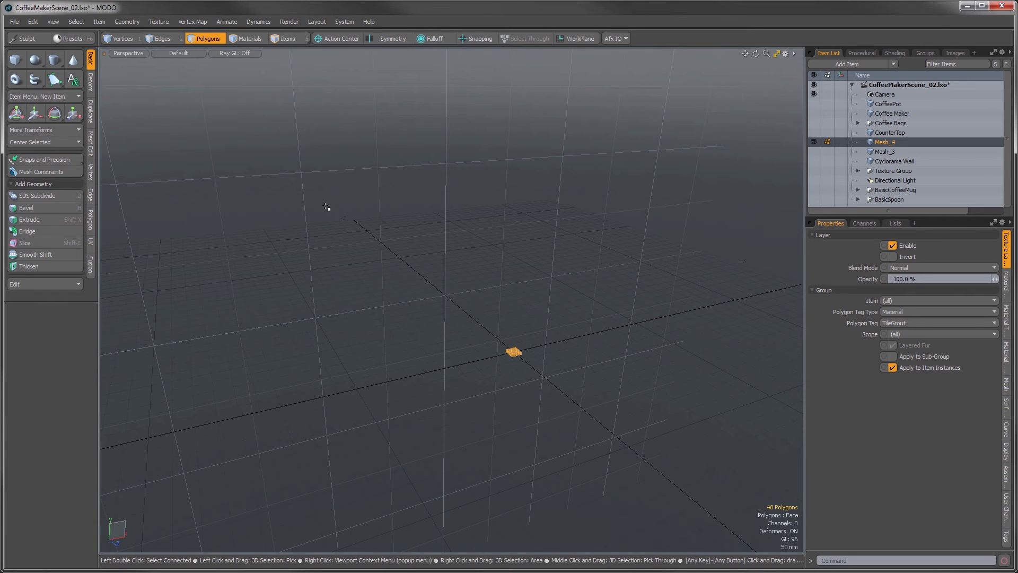
pyautogui.click(55, 22)
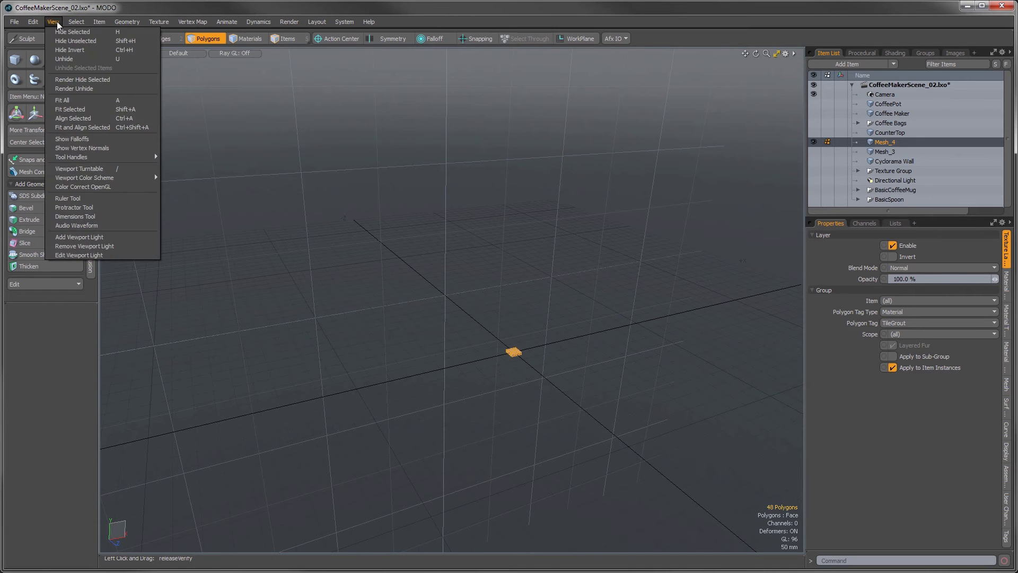
pyautogui.click(69, 109)
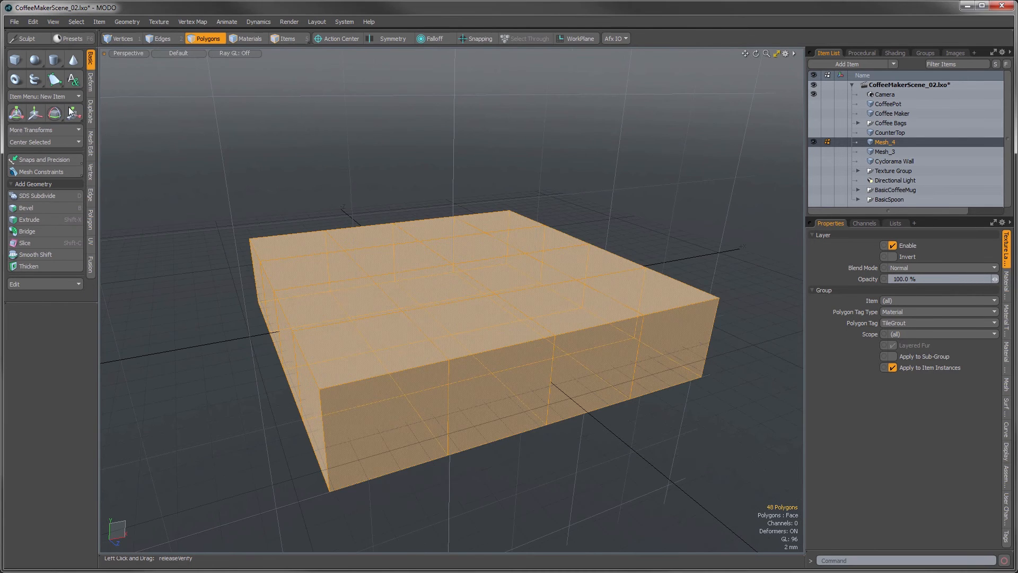
pyautogui.click(526, 449)
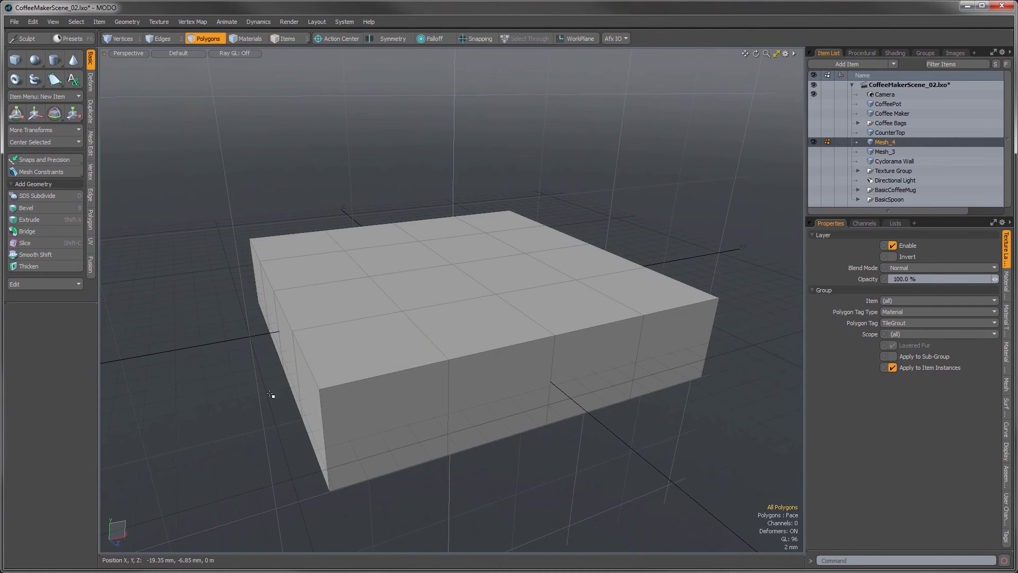
# Step: Select all 16 polygons on the underside of the tile and delete them
pyautogui.keyDown('alt'); pyautogui.moveTo(270, 392); pyautogui.dragTo(455, 449); pyautogui.keyUp('alt')
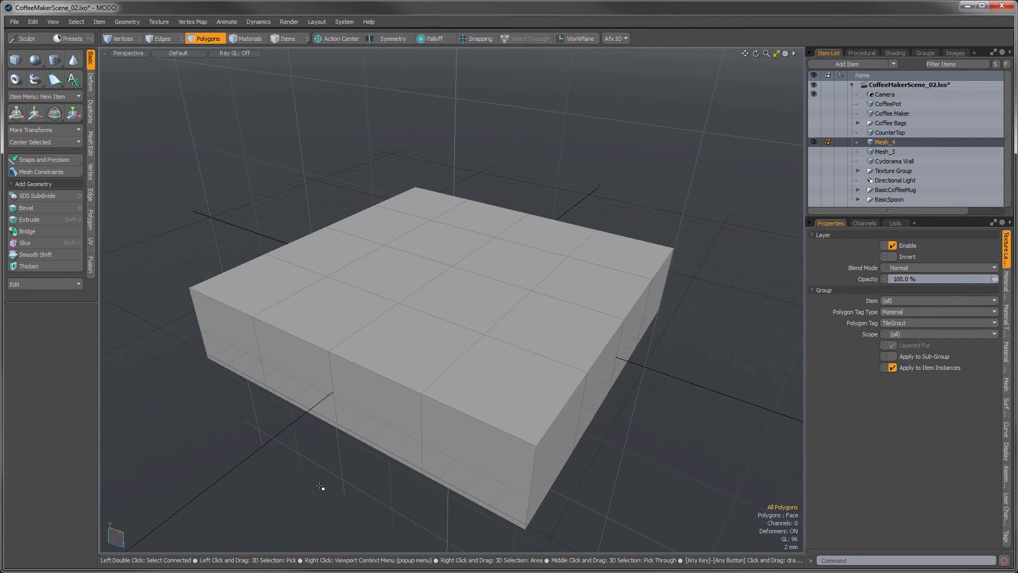
pyautogui.keyDown('alt'); pyautogui.moveTo(321, 486); pyautogui.dragTo(382, 216); pyautogui.keyUp('alt')
pyautogui.click(329, 196)
pyautogui.moveTo(327, 196)
pyautogui.mouseDown()
pyautogui.moveTo(521, 198)
pyautogui.moveTo(567, 256)
pyautogui.moveTo(347, 276)
pyautogui.moveTo(341, 325)
pyautogui.moveTo(541, 364)
pyautogui.moveTo(536, 428)
pyautogui.moveTo(348, 420)
pyautogui.mouseUp()
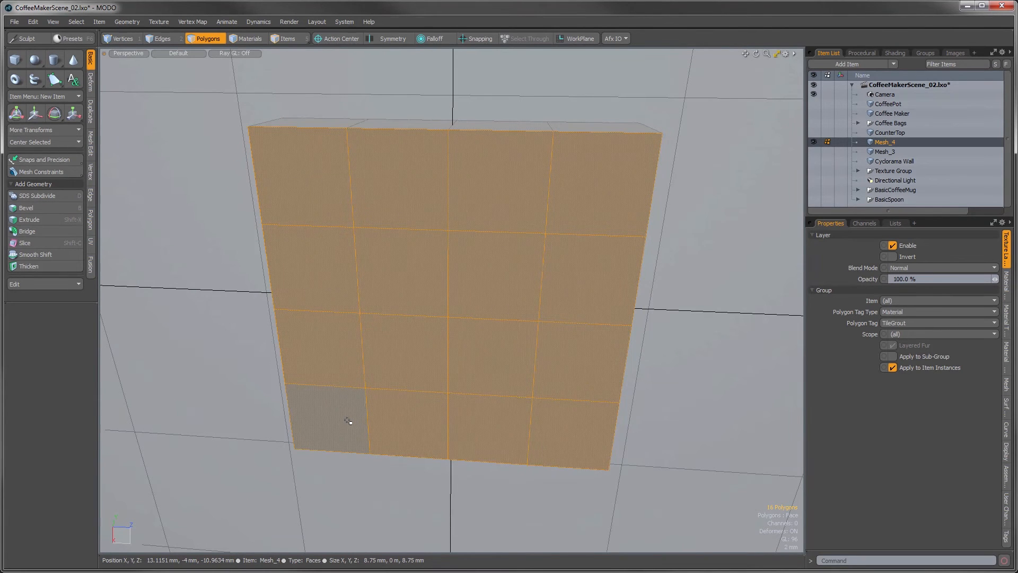
pyautogui.press('Delete')
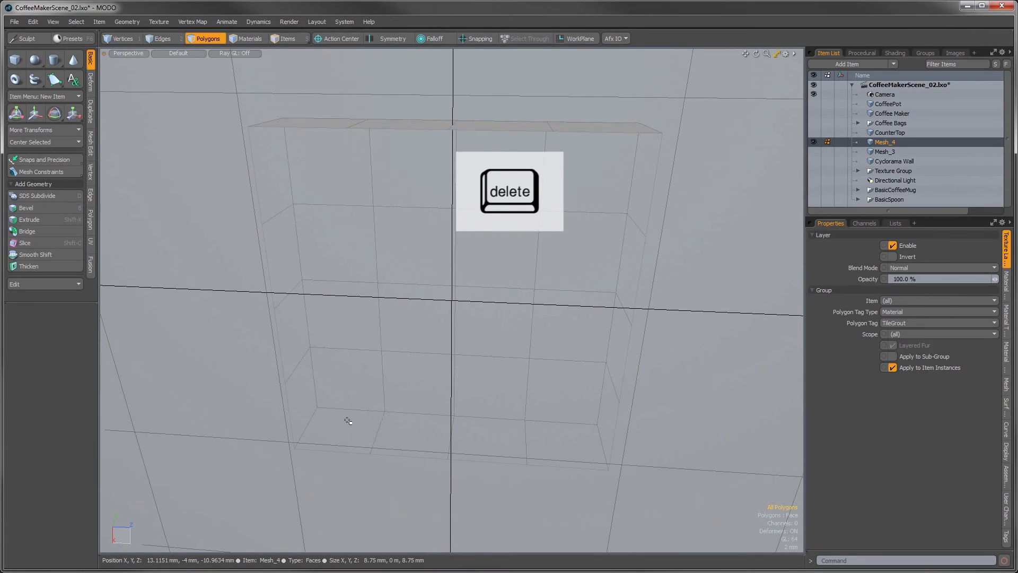
# Step: Select all remaining tile polygons and convert them to subdivision surfaces
pyautogui.keyDown('alt'); pyautogui.moveTo(589, 210); pyautogui.dragTo(645, 365); pyautogui.keyUp('alt')
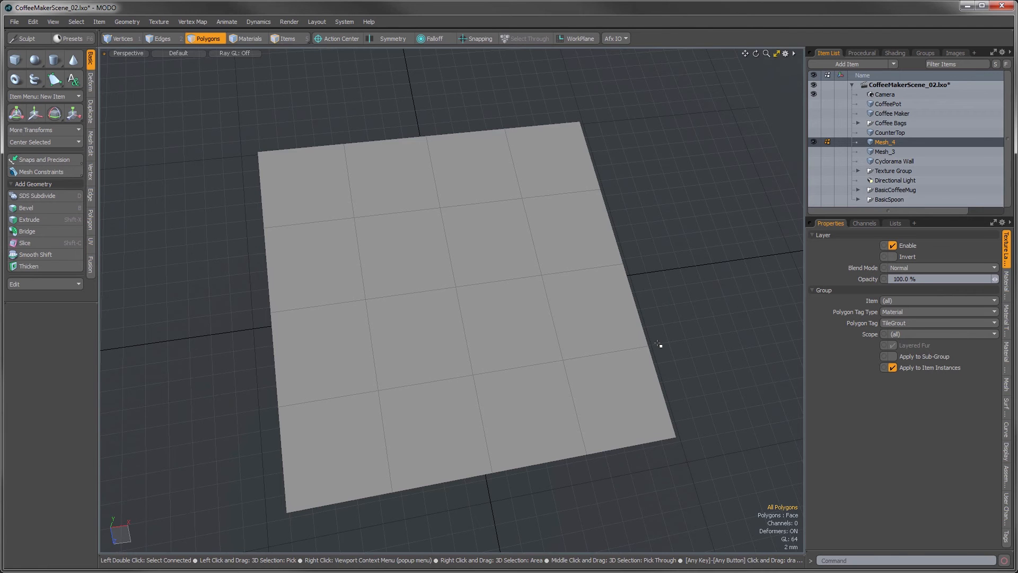
pyautogui.click(531, 393)
pyautogui.press('[')
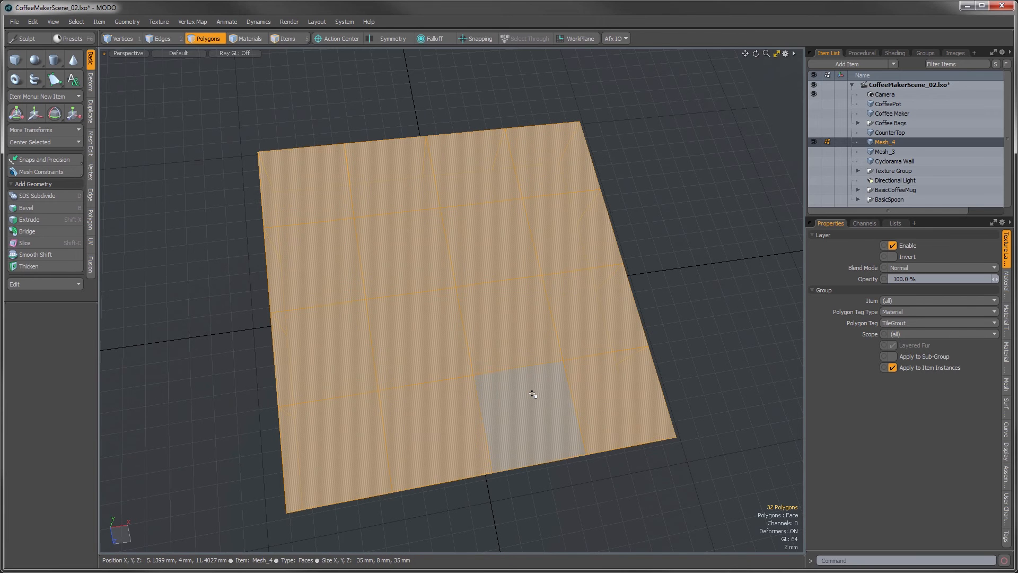
pyautogui.press('Tab')
pyautogui.keyDown('alt'); pyautogui.moveTo(533, 395); pyautogui.dragTo(443, 428); pyautogui.keyUp('alt')
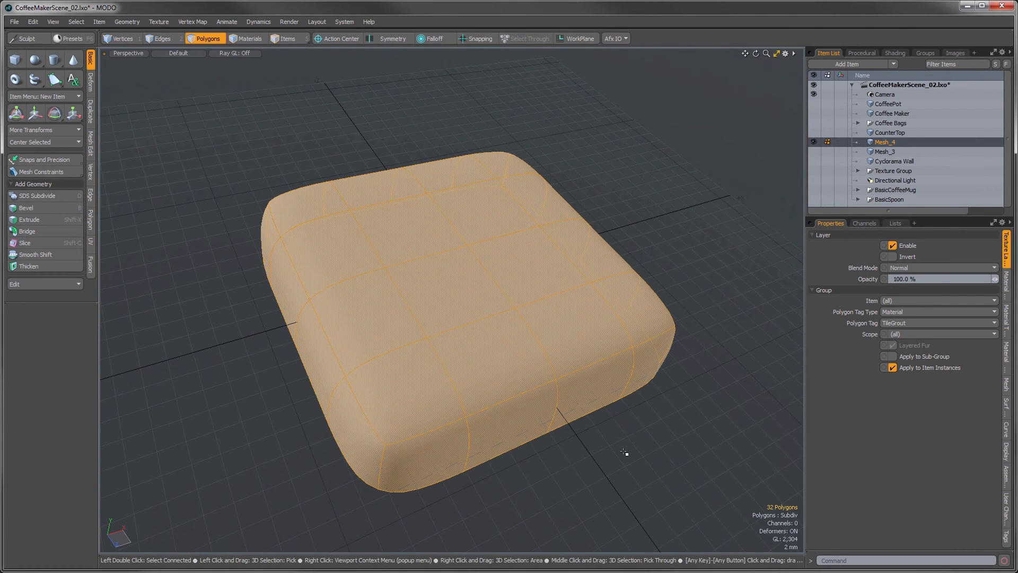
# Step: Assign a new material named StoneTile to the selected tile polygons
pyautogui.press('m')
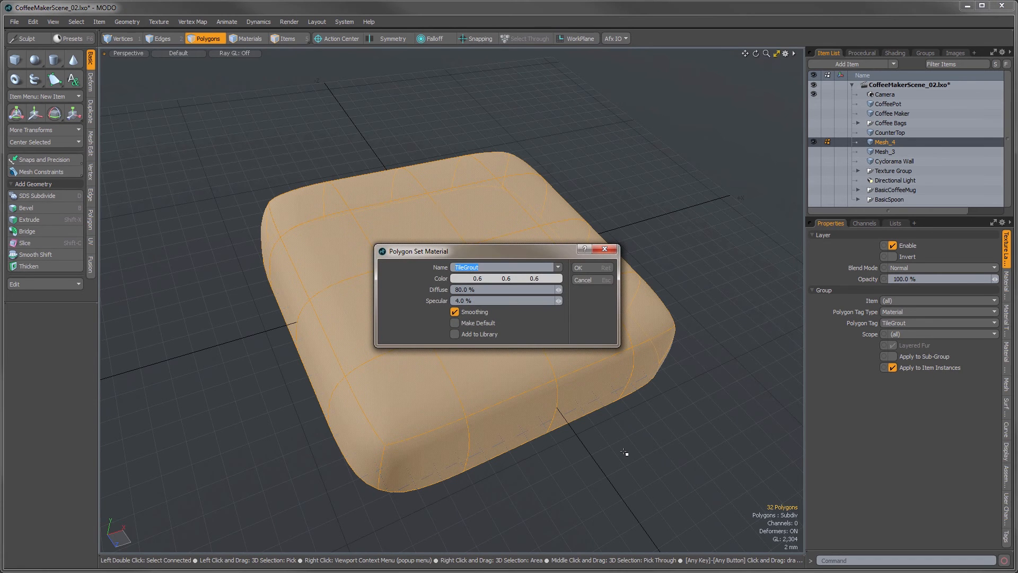
pyautogui.write('StoneTile')
pyautogui.click(595, 268)
# Step: Copy the tile polygons into a new mesh item and hide the original Mesh_4
pyautogui.hotkey('ctrl', 'c')
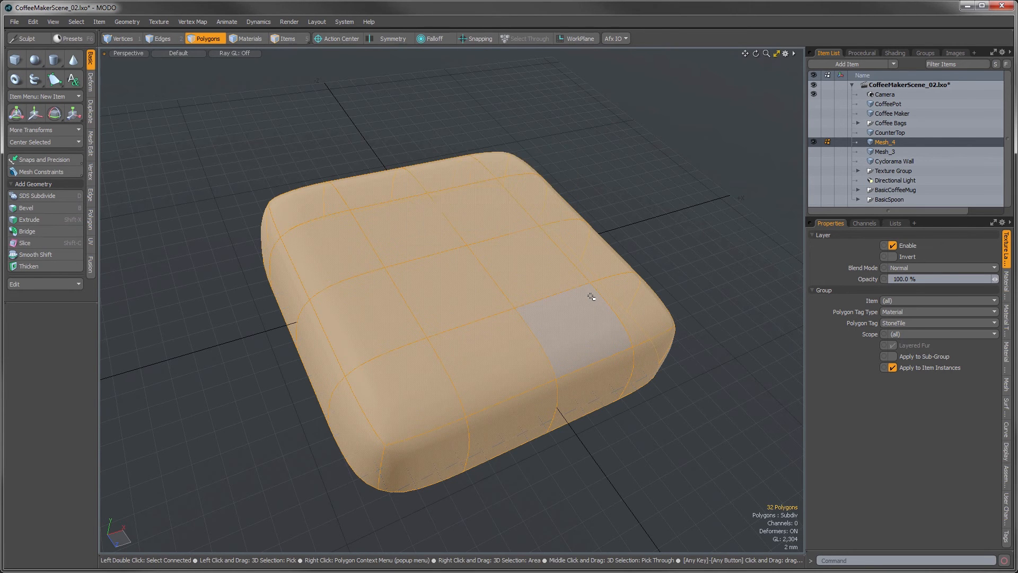
pyautogui.press('n')
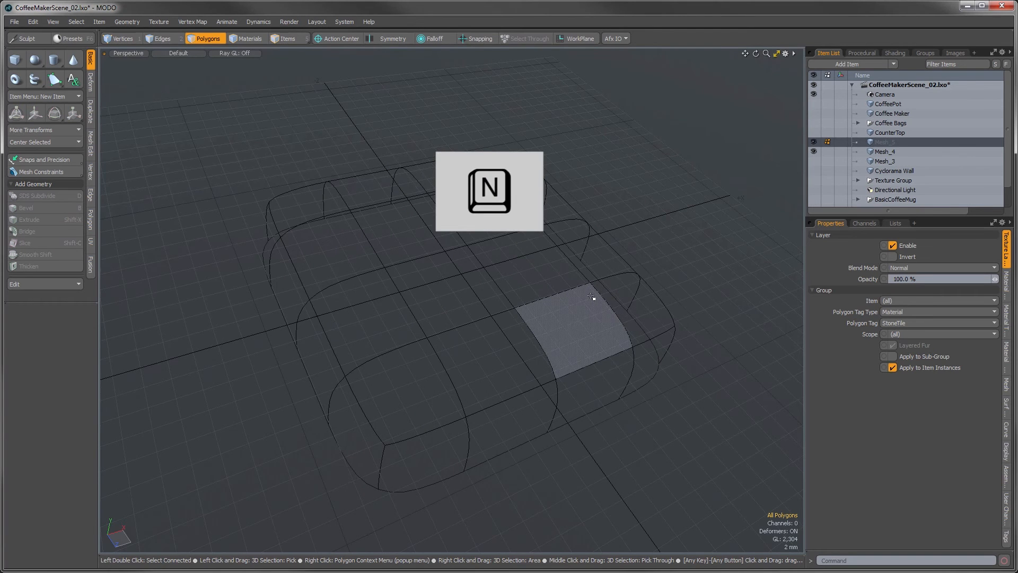
pyautogui.hotkey('ctrl', 'v')
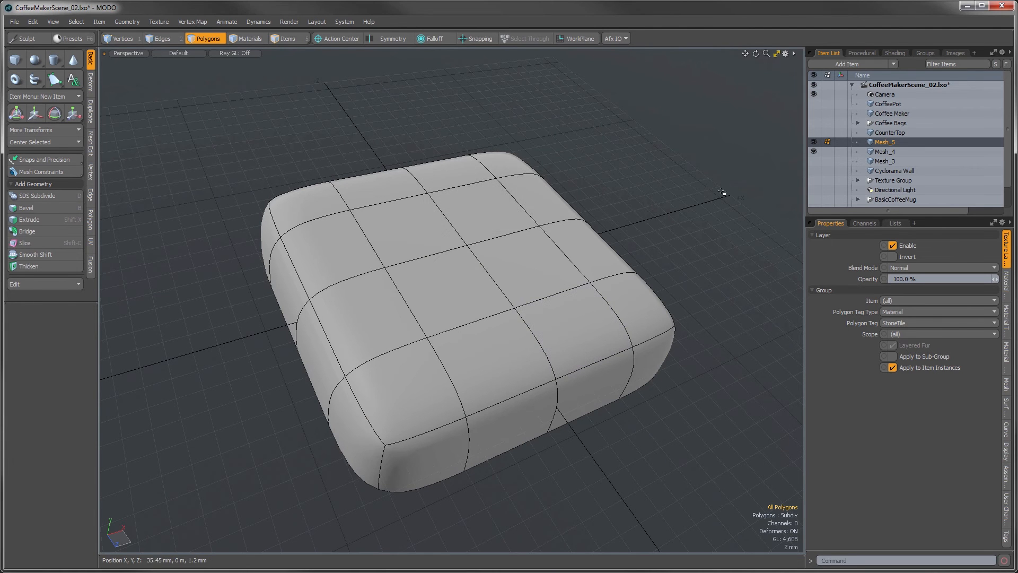
pyautogui.click(813, 151)
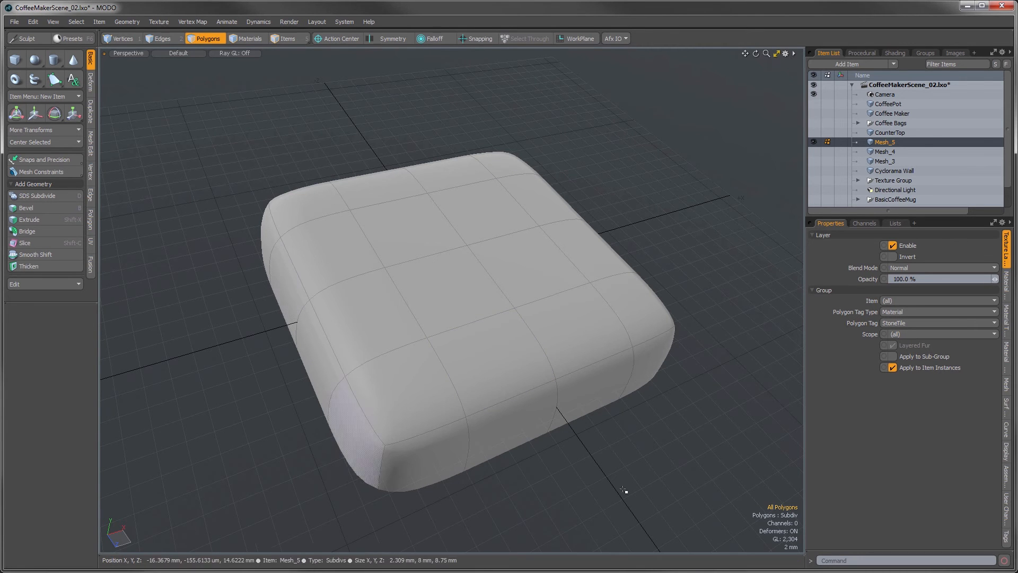
# Step: Assign a new material named GlassTile to the copied tile in Mesh_5
pyautogui.keyDown('ctrl'); pyautogui.keyDown('alt'); pyautogui.moveTo(537, 329); pyautogui.dragTo(480, 315); pyautogui.keyUp('alt'); pyautogui.keyUp('ctrl')
pyautogui.keyDown('alt'); pyautogui.keyDown('shift'); pyautogui.moveTo(464, 288); pyautogui.dragTo(348, 325); pyautogui.keyUp('shift'); pyautogui.keyUp('alt')
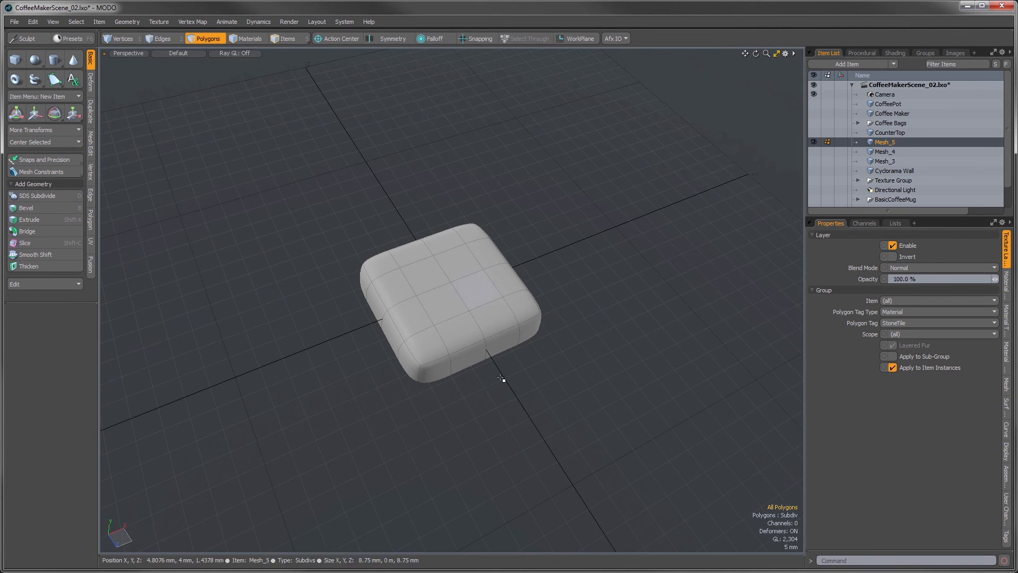
pyautogui.press('m')
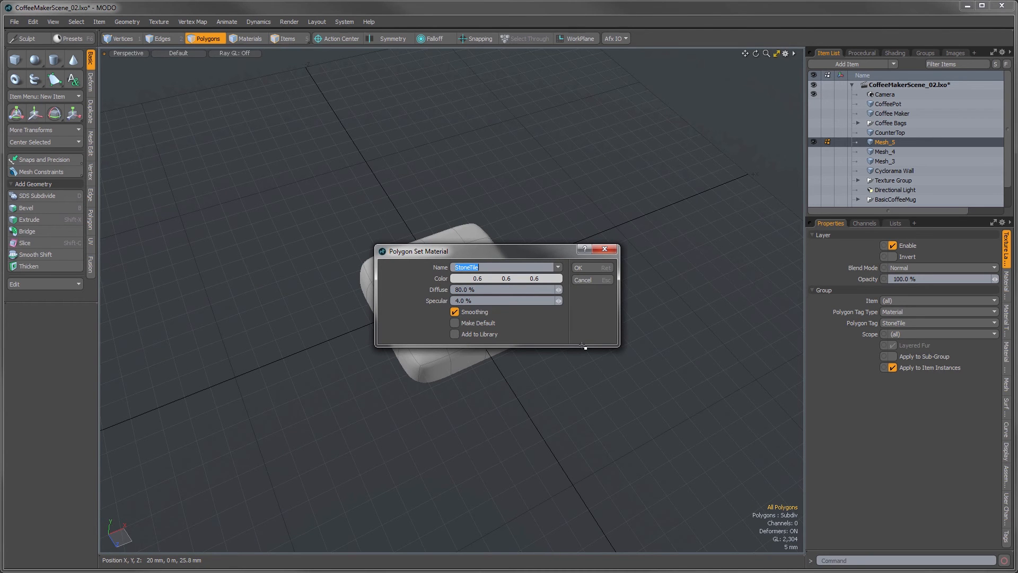
pyautogui.write('GlassTi')
pyautogui.press('Return')
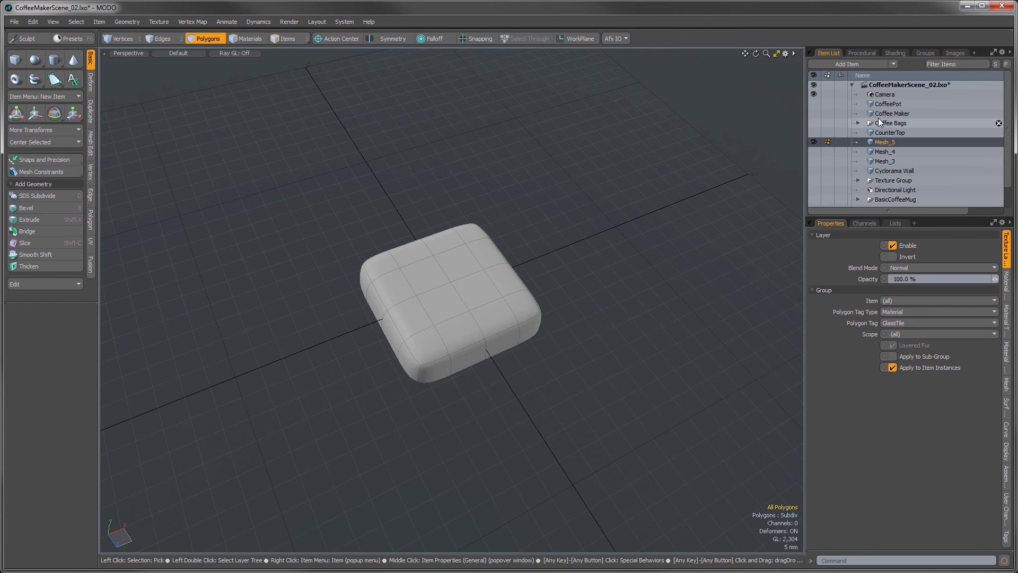
# Step: Rename the Mesh_4 item as StoneTile
pyautogui.click(885, 152)
pyautogui.click(885, 152)
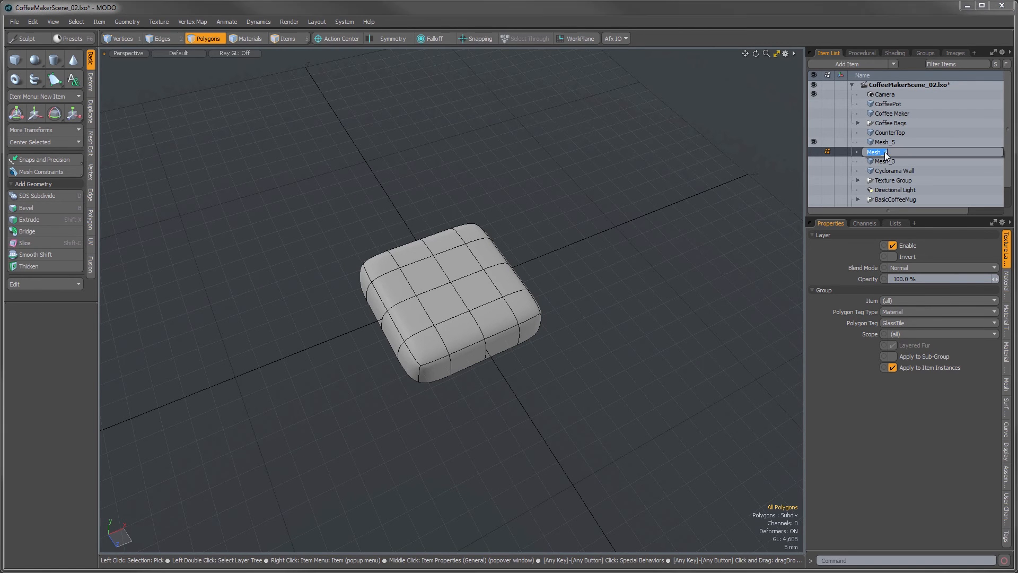
pyautogui.write('StoneTile')
pyautogui.press('Return')
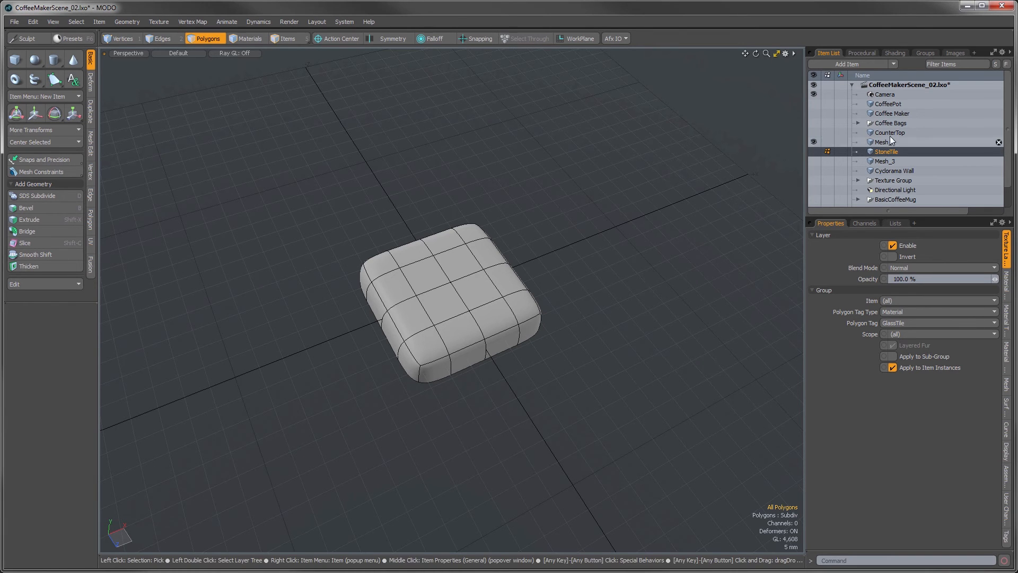
# Step: Rename the Mesh_5 item as GlassTile
pyautogui.click(882, 142)
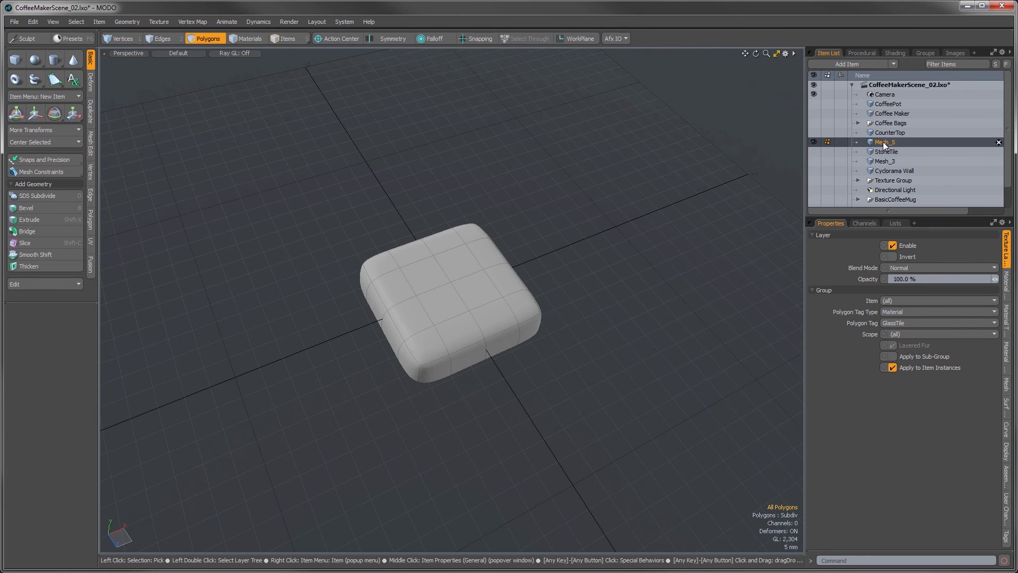
pyautogui.doubleClick(884, 142)
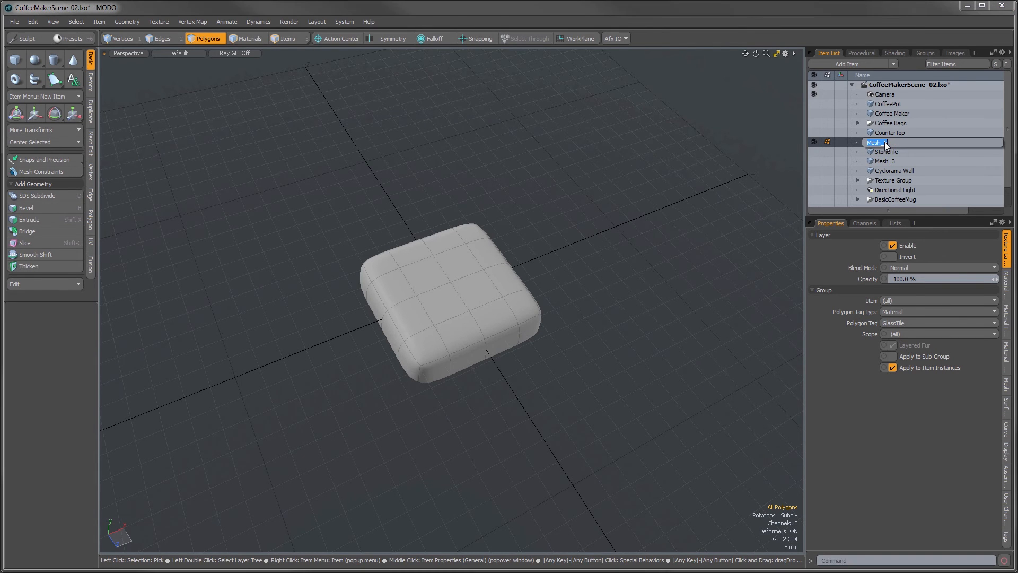
pyautogui.write('GlassTile')
pyautogui.press('Return')
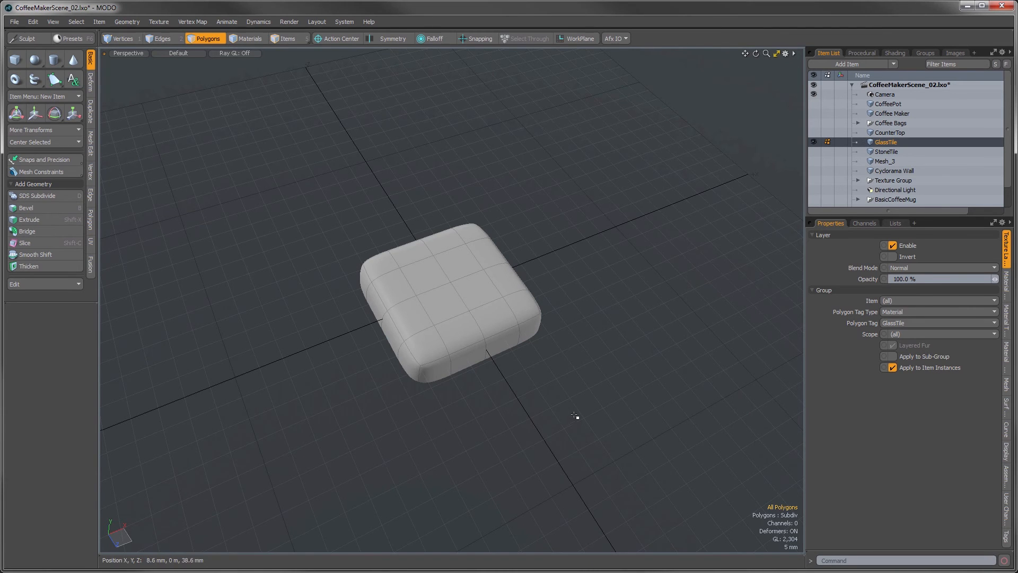
# Step: Create two instances of the GlassTile item
pyautogui.rightClick(877, 143)
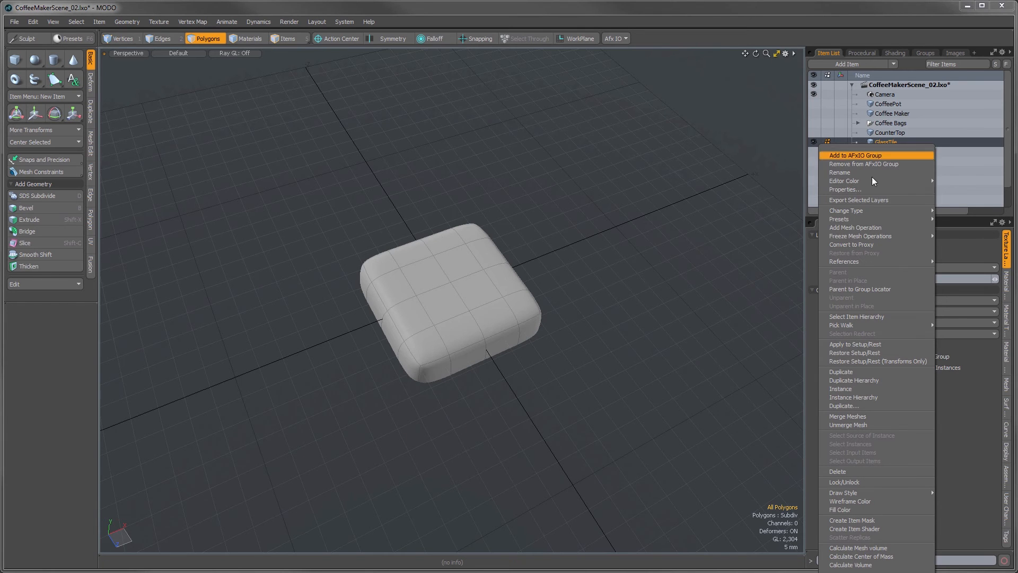
pyautogui.click(848, 390)
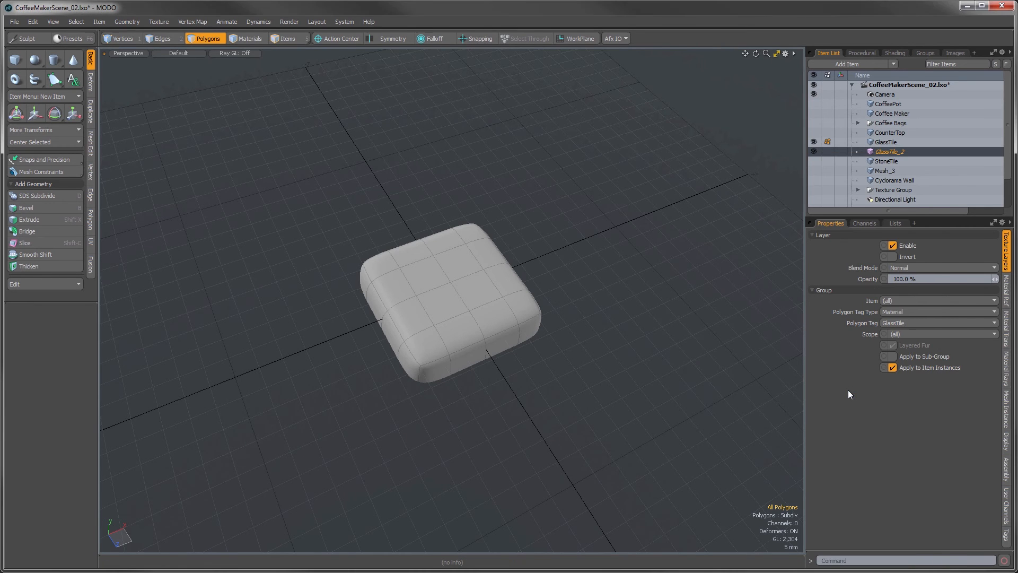
pyautogui.click(876, 143)
pyautogui.rightClick(876, 142)
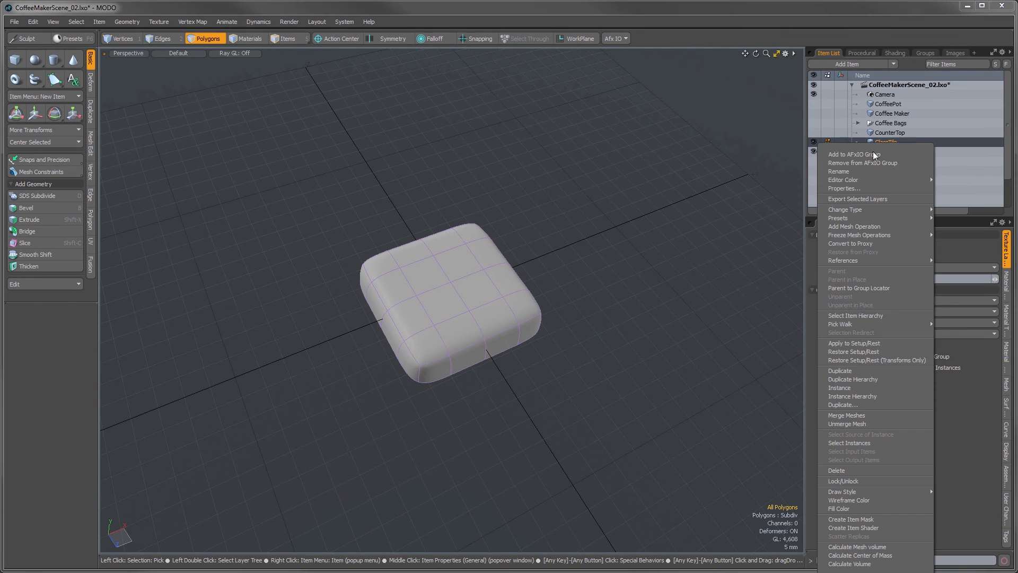
pyautogui.click(846, 386)
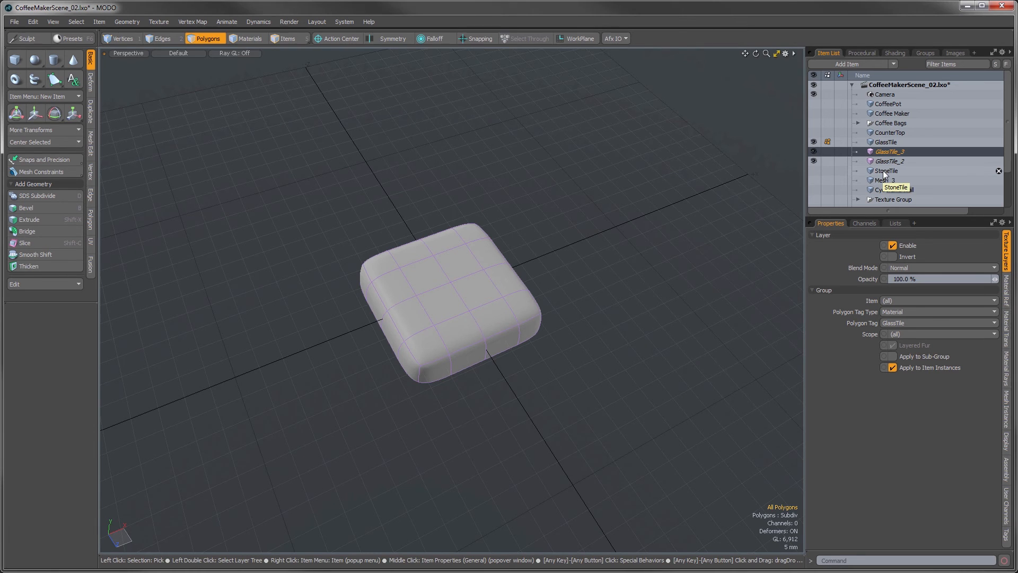
# Step: Group GlassTile, its two instances and StoneTile under a group locator named Tiles
pyautogui.click(883, 141)
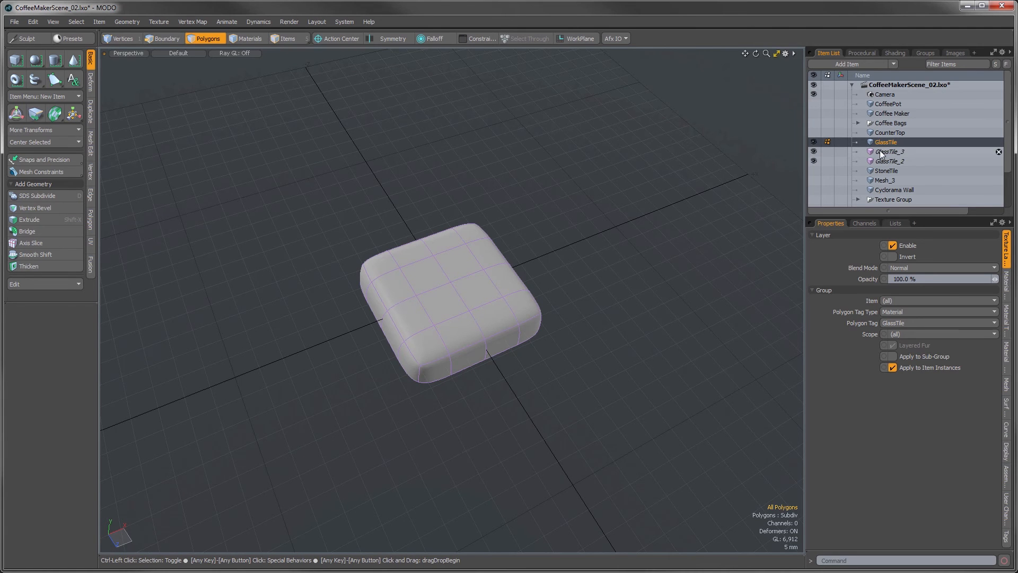
pyautogui.keyDown('ctrl'); pyautogui.click(879, 151); pyautogui.keyUp('ctrl')
pyautogui.keyDown('ctrl'); pyautogui.click(882, 160); pyautogui.keyUp('ctrl')
pyautogui.keyDown('ctrl'); pyautogui.click(883, 172); pyautogui.keyUp('ctrl')
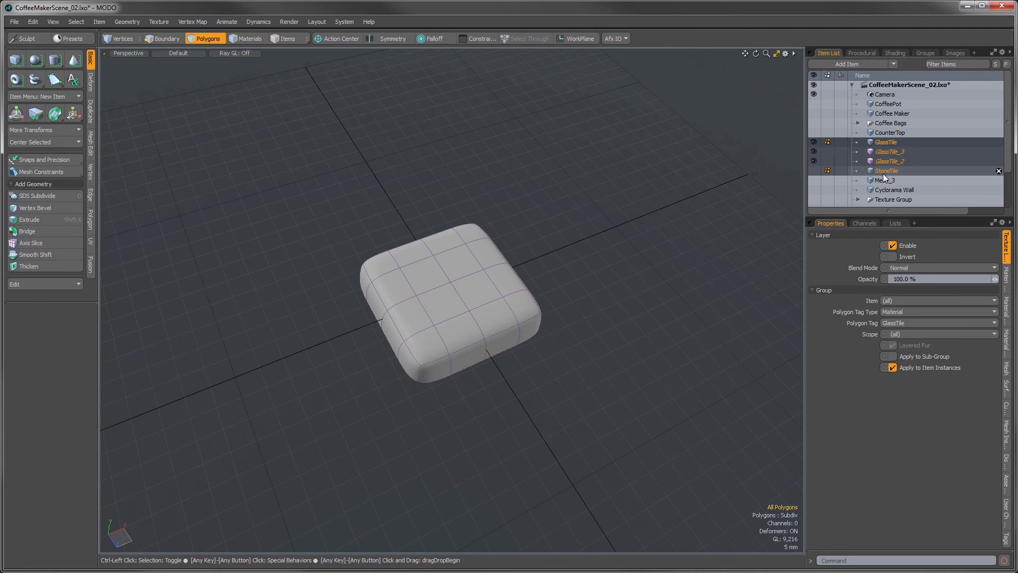
pyautogui.hotkey('ctrl', 'g')
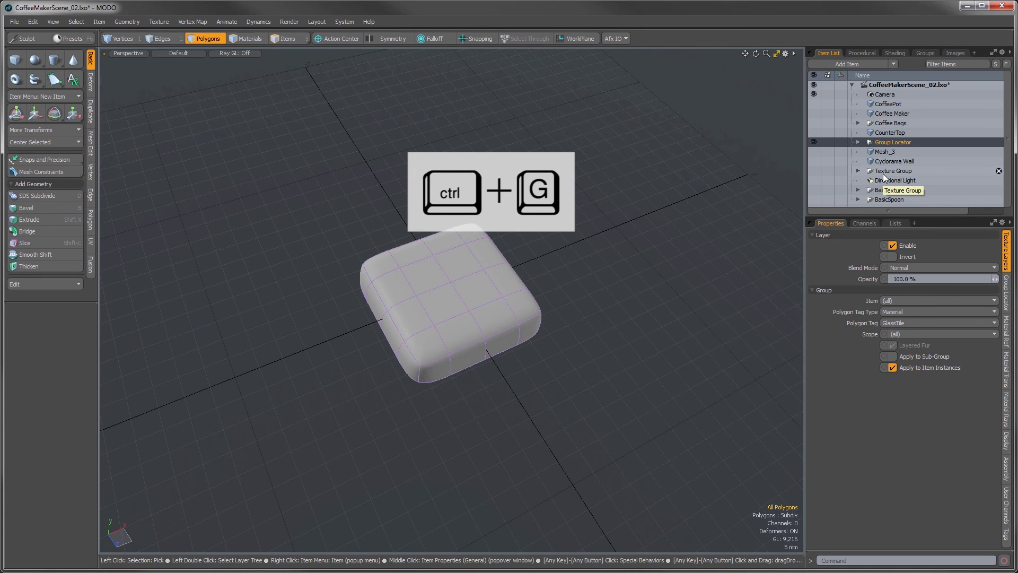
pyautogui.doubleClick(879, 142)
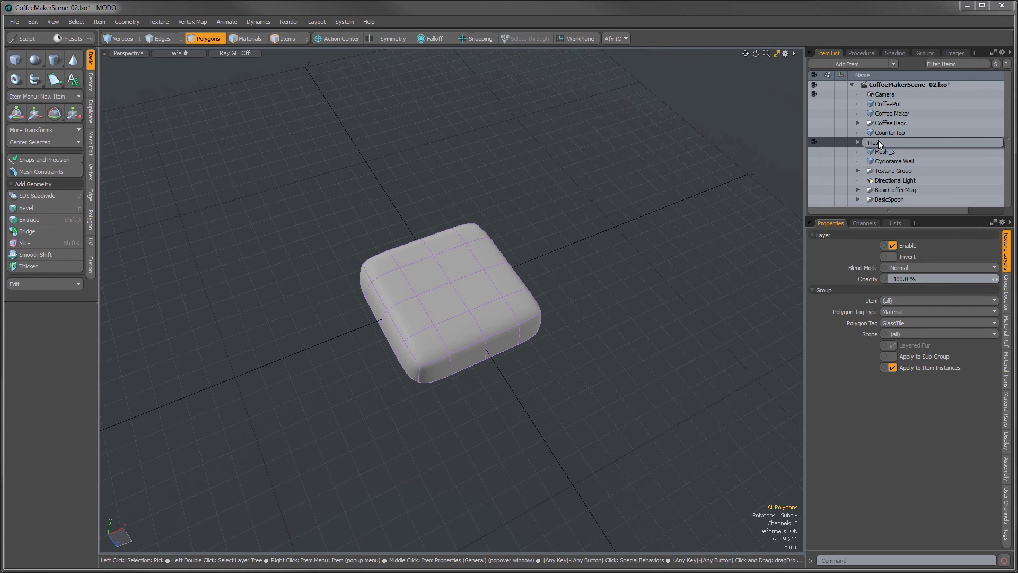
pyautogui.press('Return')
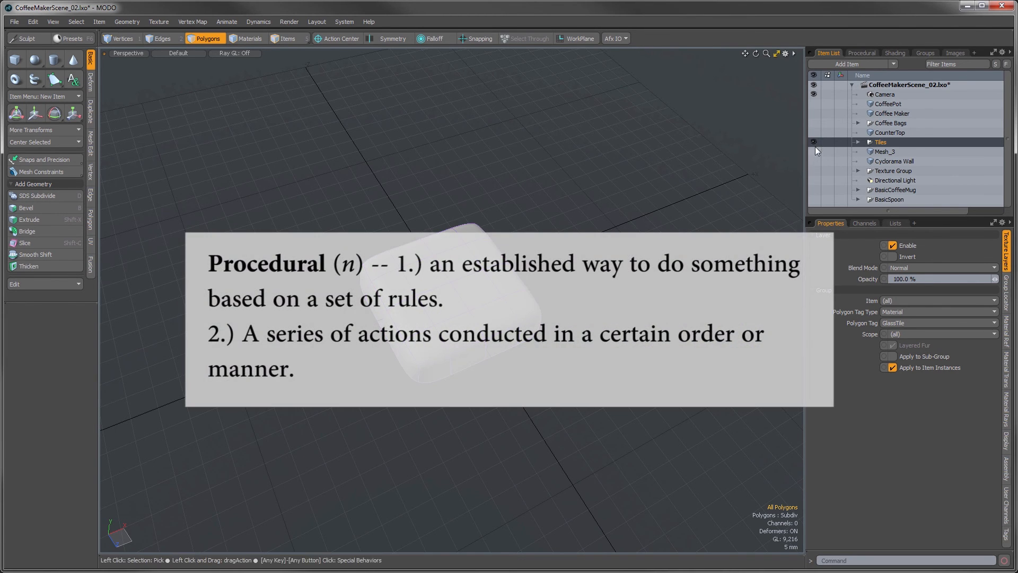
# Step: Hide the Tiles group, add a Replicator item to the scene and make room to read its properties
pyautogui.click(857, 144)
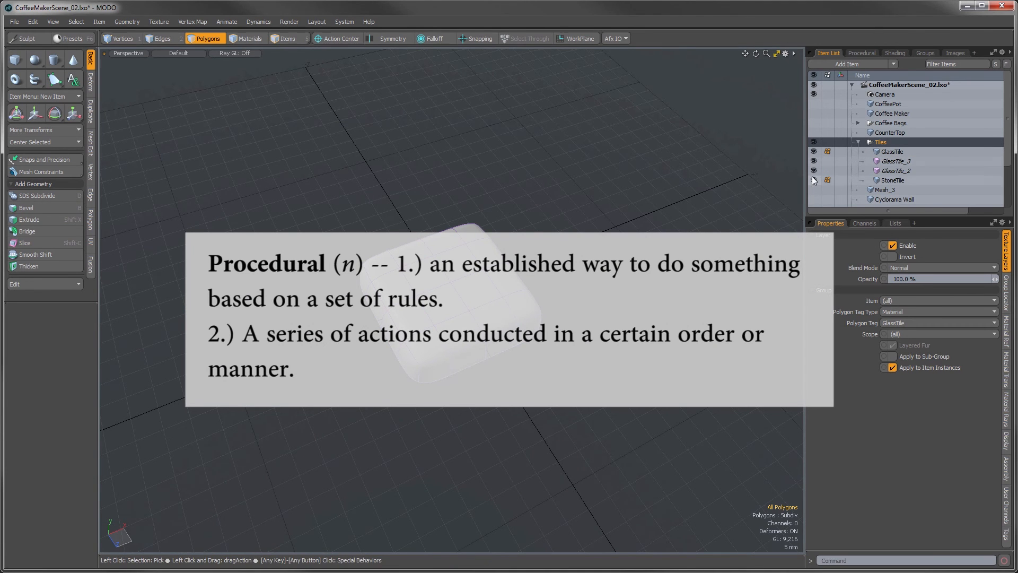
pyautogui.click(857, 142)
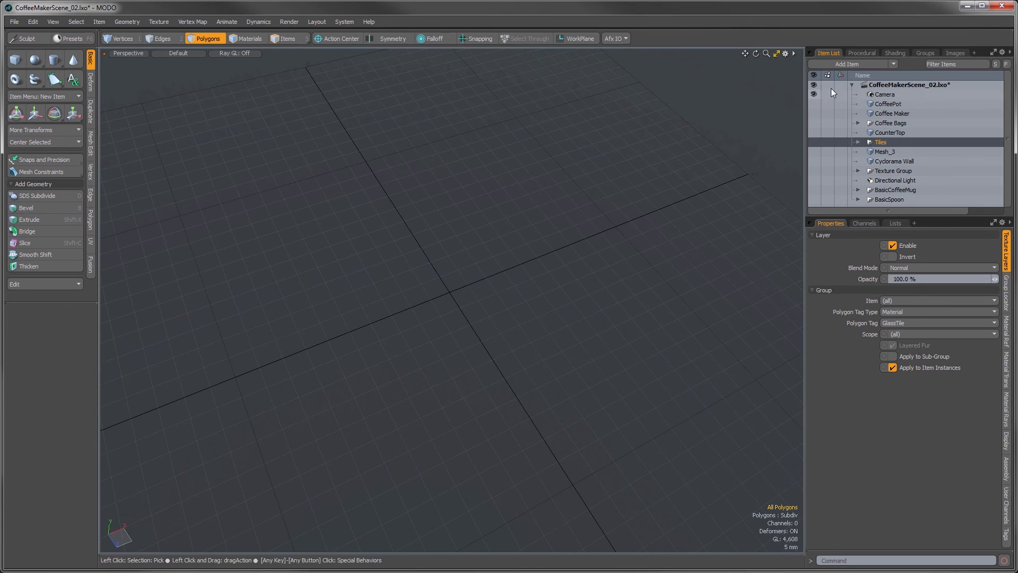
pyautogui.click(854, 62)
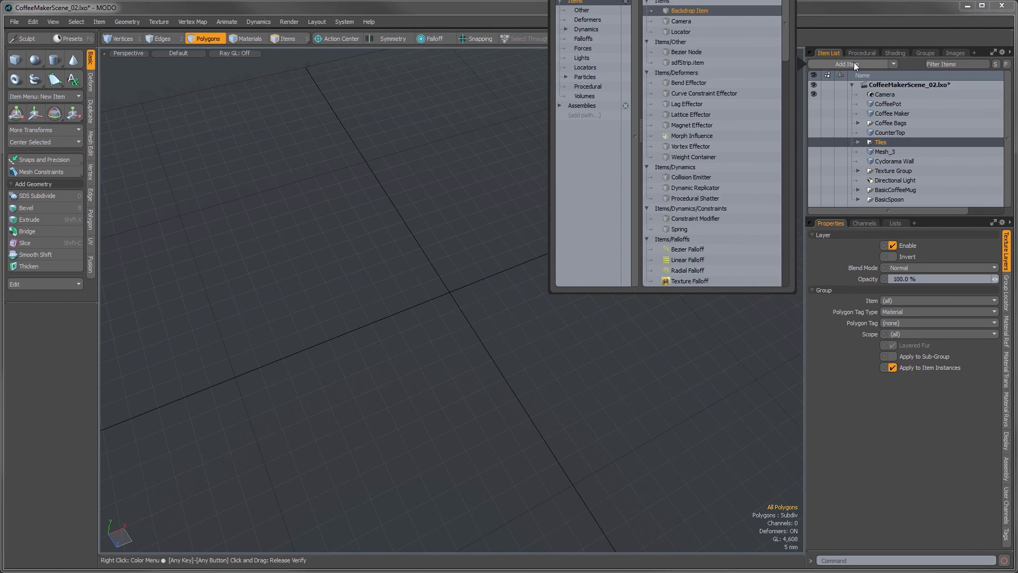
pyautogui.scroll(-5, 745, 74)
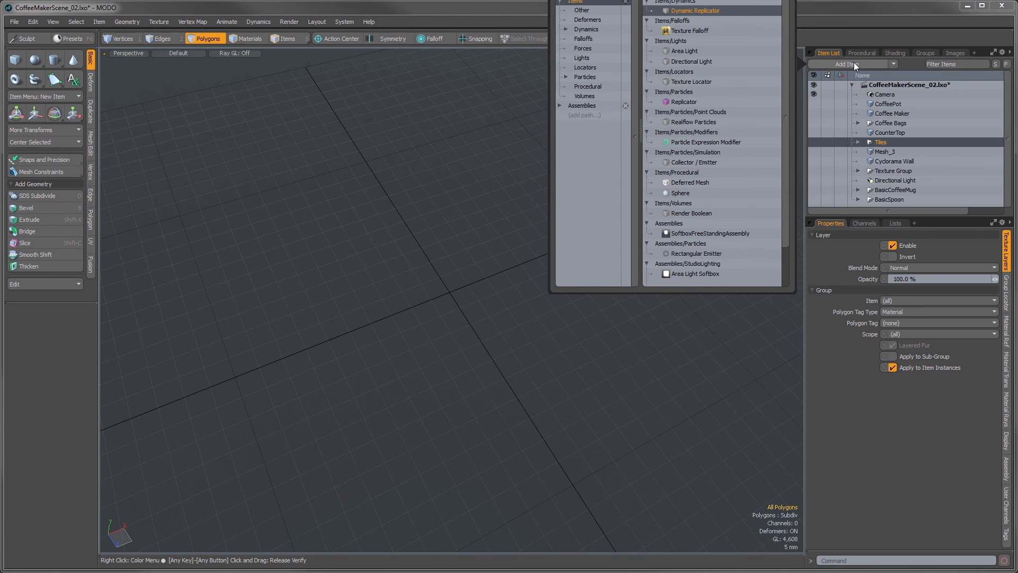
pyautogui.doubleClick(684, 101)
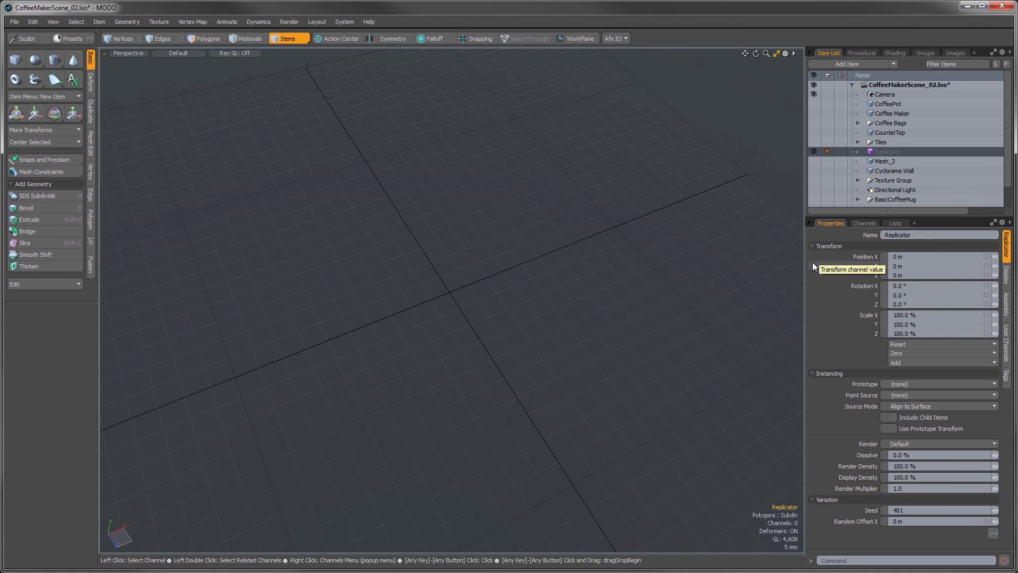
pyautogui.moveTo(802, 265); pyautogui.dragTo(783, 264)
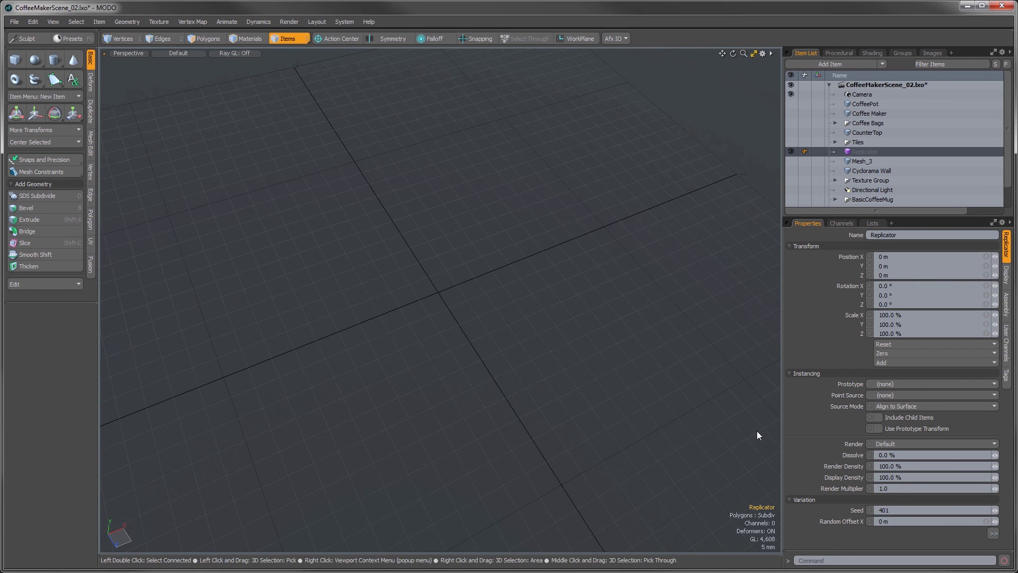
# Step: Set the Replicator's prototype to GlassTile, its point source to Mesh_3 and its source mode to Use Polygons
pyautogui.click(888, 386)
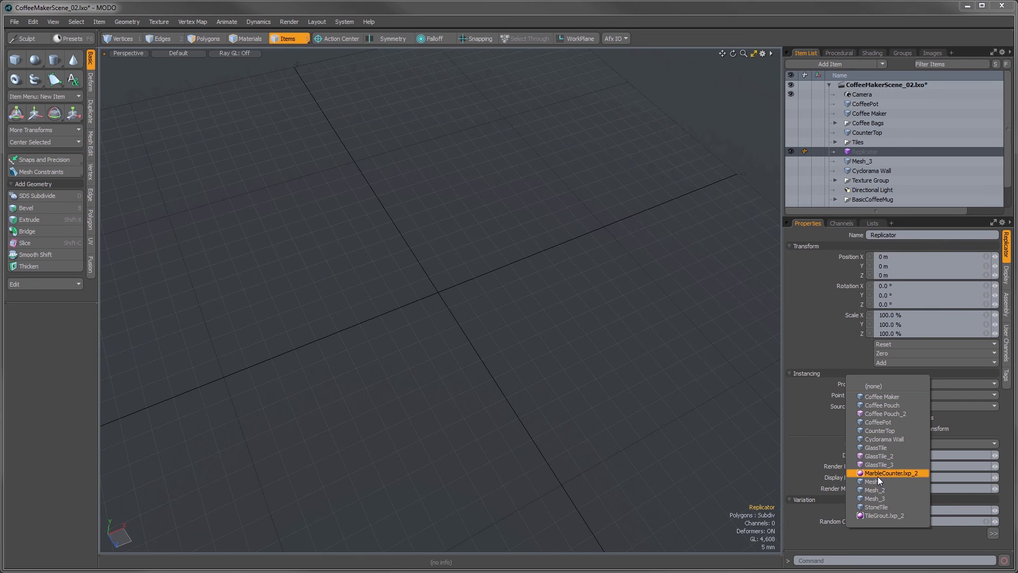
pyautogui.click(877, 449)
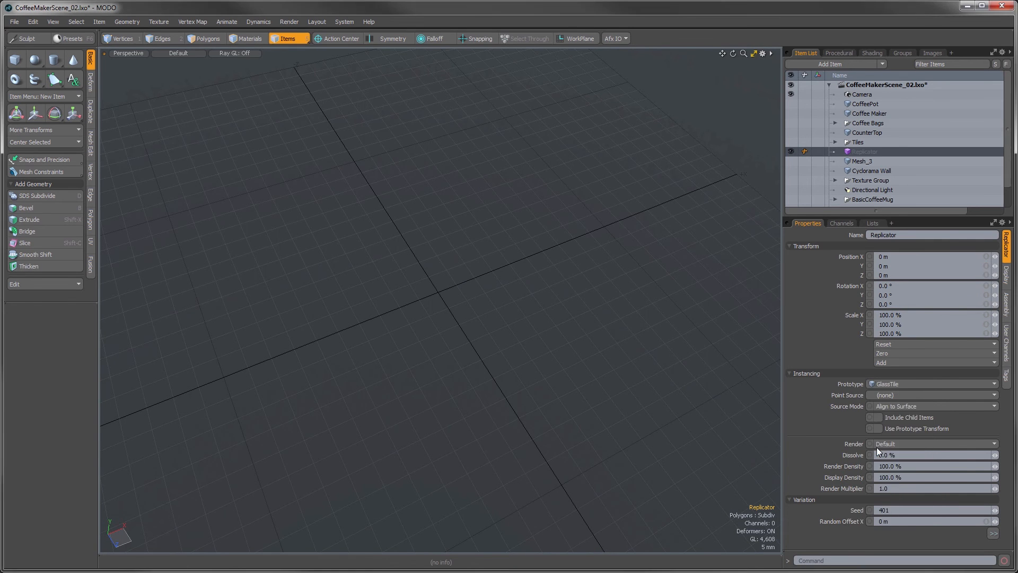
pyautogui.click(882, 396)
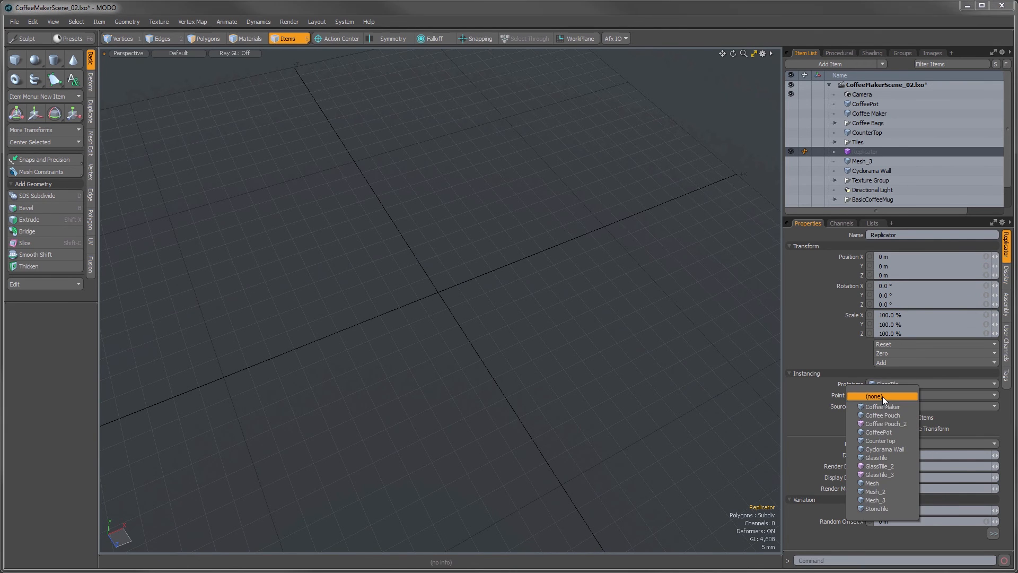
pyautogui.click(875, 500)
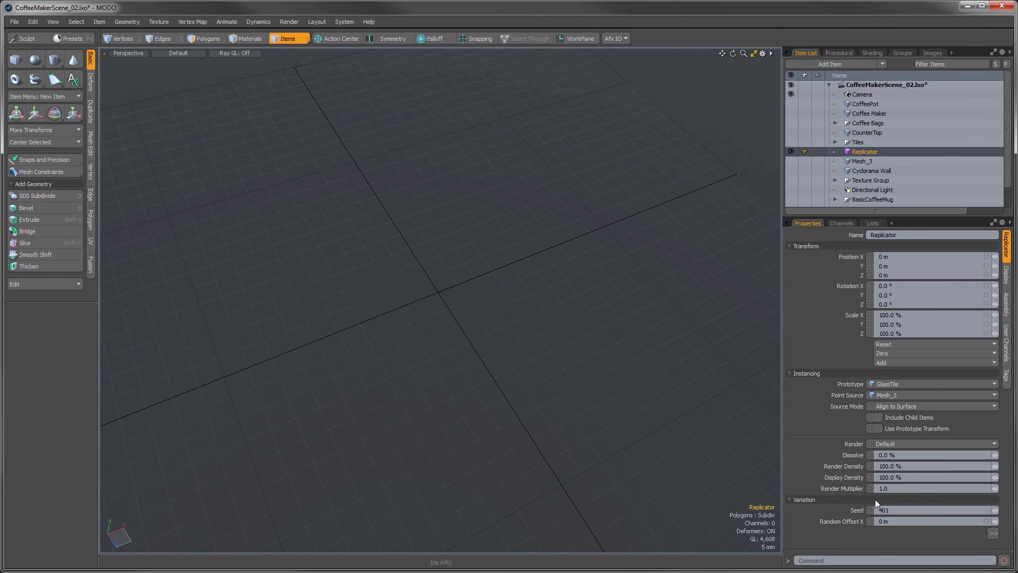
pyautogui.click(904, 405)
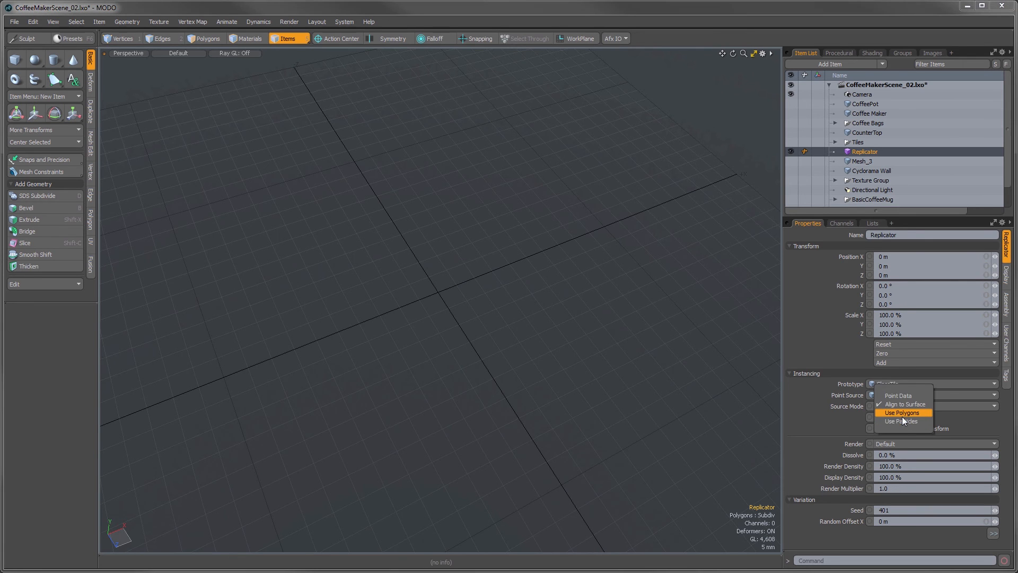
pyautogui.click(902, 416)
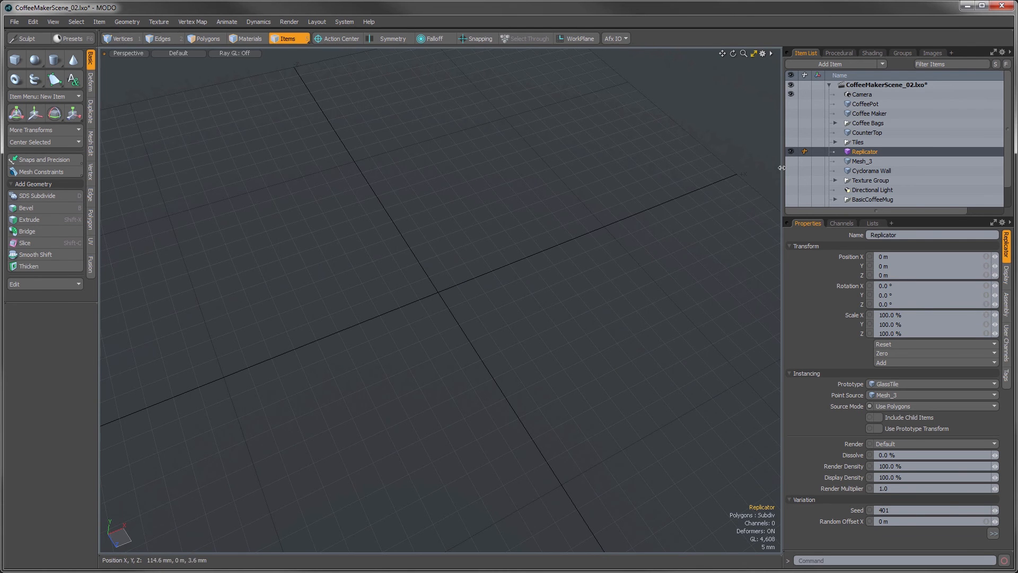
# Step: Show Mesh_3, Tiles, CounterTop, Coffee Bags, Coffee Maker, CoffeePot, BasicCoffeeMug and BasicSpoon, and start a render preview of the scene
pyautogui.click(791, 161)
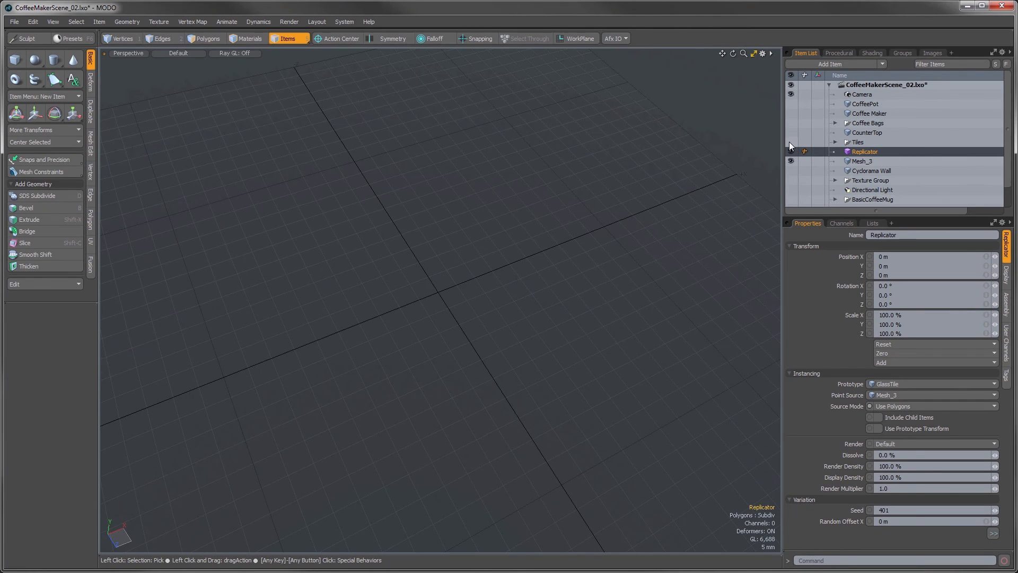
pyautogui.click(789, 142)
pyautogui.click(790, 131)
pyautogui.click(791, 120)
pyautogui.click(791, 113)
pyautogui.click(790, 103)
pyautogui.keyDown('alt'); pyautogui.moveTo(595, 337); pyautogui.dragTo(530, 300); pyautogui.keyUp('alt')
pyautogui.scroll(-1, 796, 188)
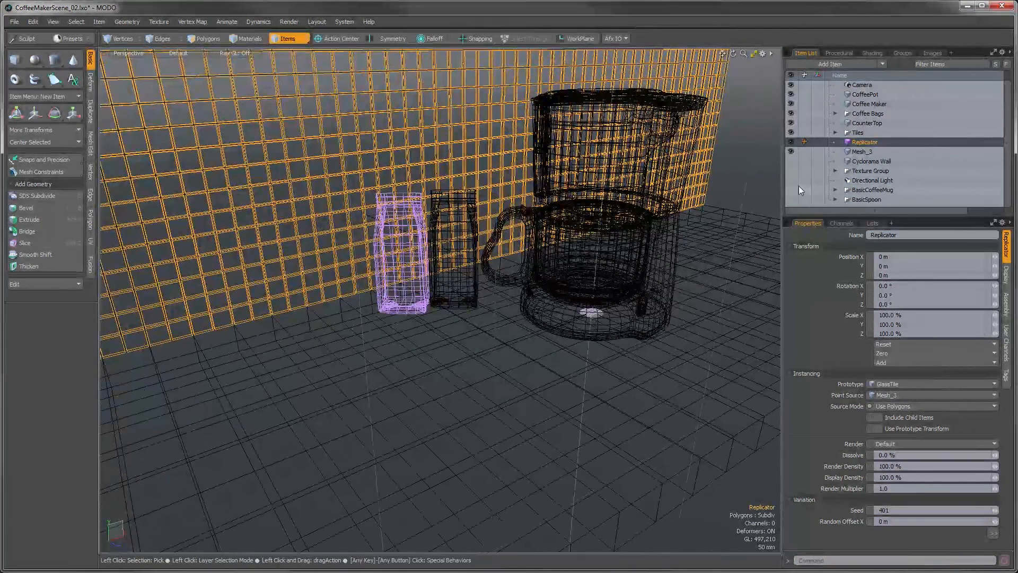
pyautogui.click(791, 190)
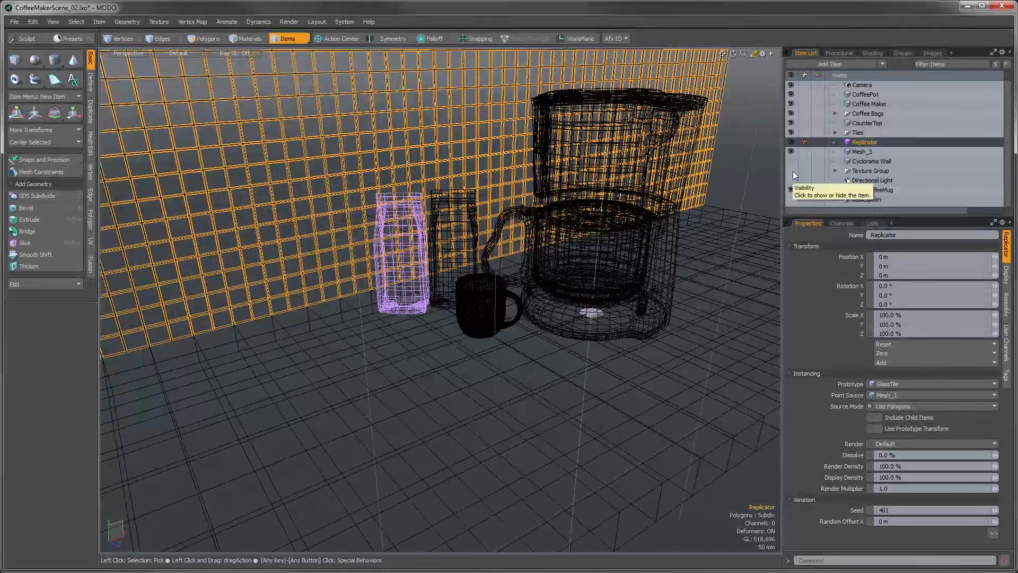
pyautogui.click(791, 199)
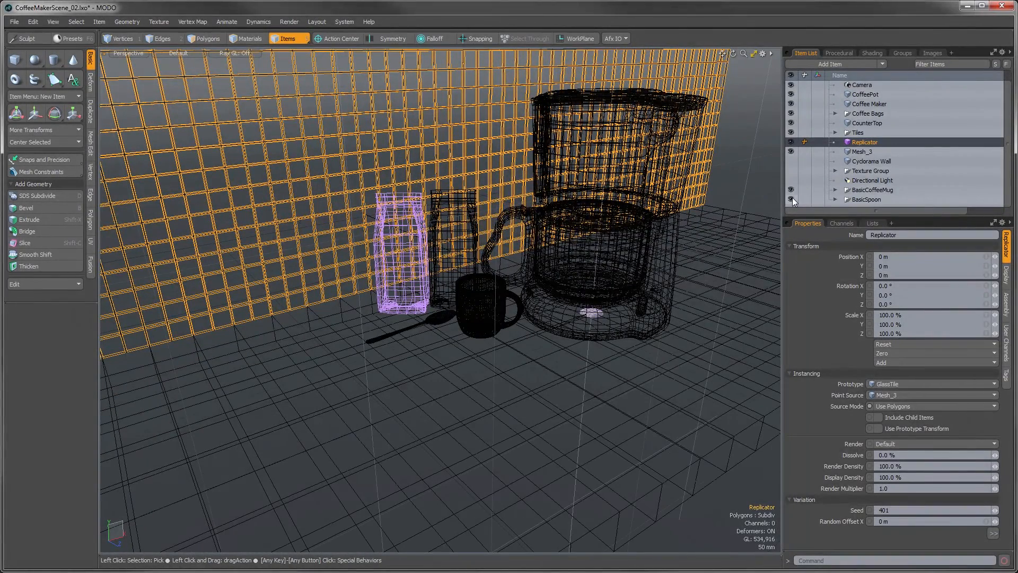
pyautogui.press('F8')
pyautogui.click(480, 308)
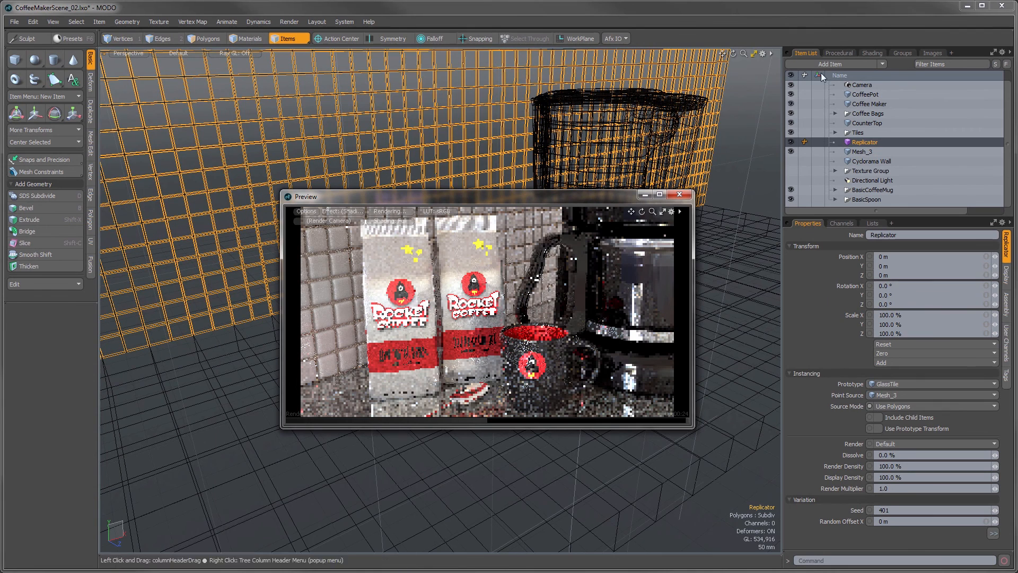
# Step: Add the StoneTile preset from MODO_Basics to the StoneTile material group, above its base material
pyautogui.click(868, 54)
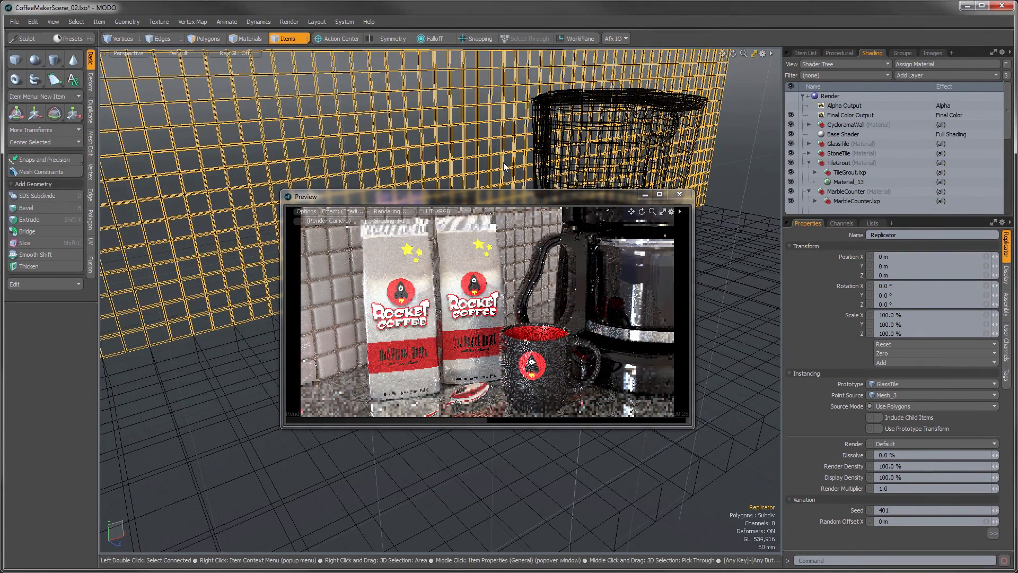
pyautogui.press('F6')
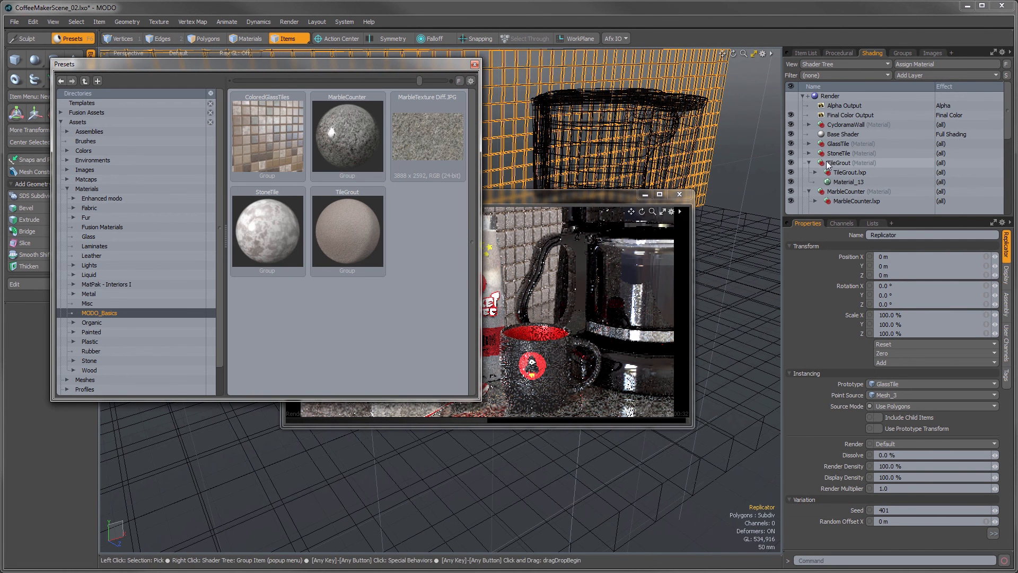
pyautogui.click(808, 154)
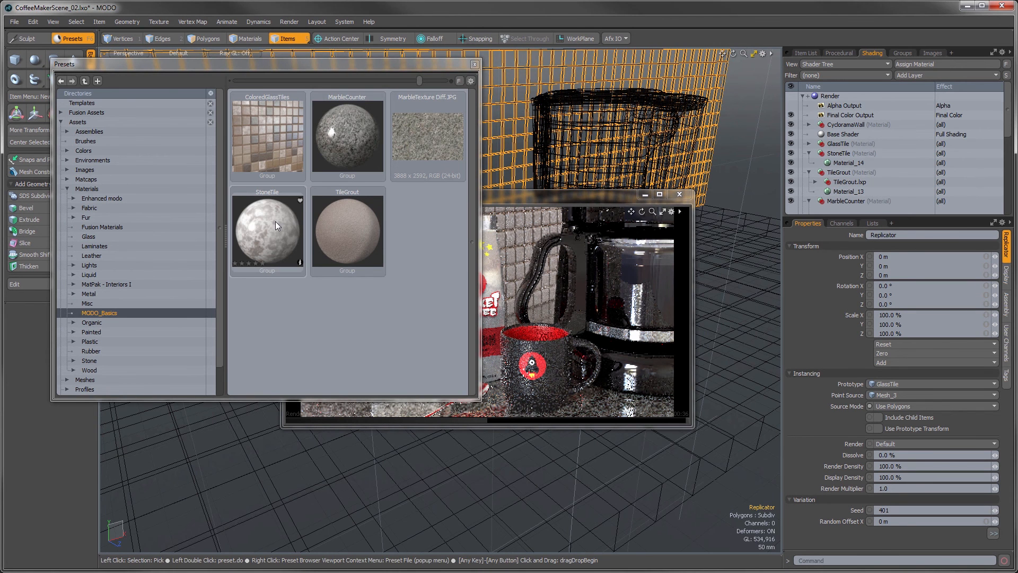
pyautogui.moveTo(270, 221); pyautogui.dragTo(838, 163)
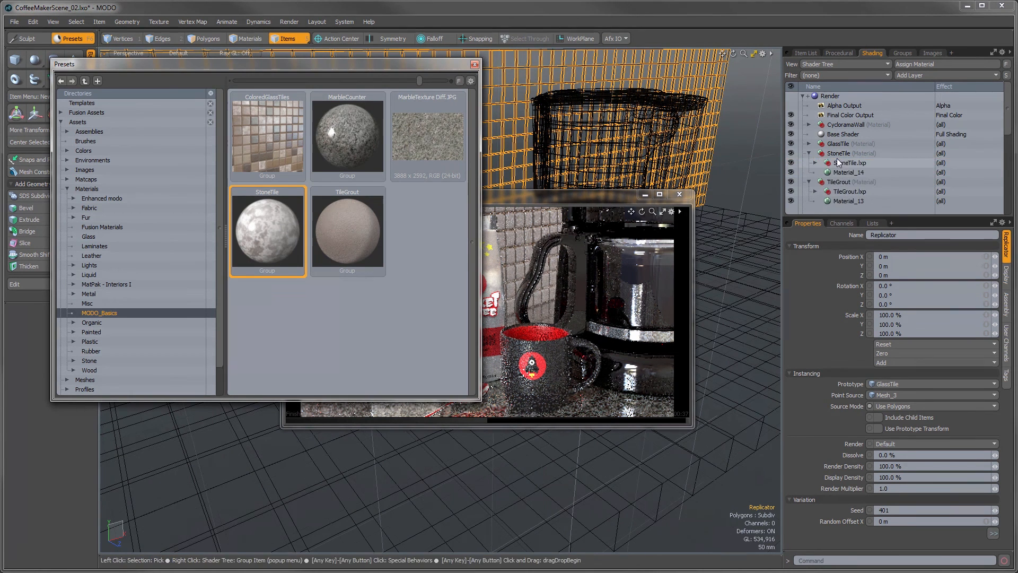
# Step: Add the ColoredGlassTiles preset to the GlassTile material group, close the presets and the preview, and return to the item list
pyautogui.click(809, 145)
pyautogui.click(255, 129)
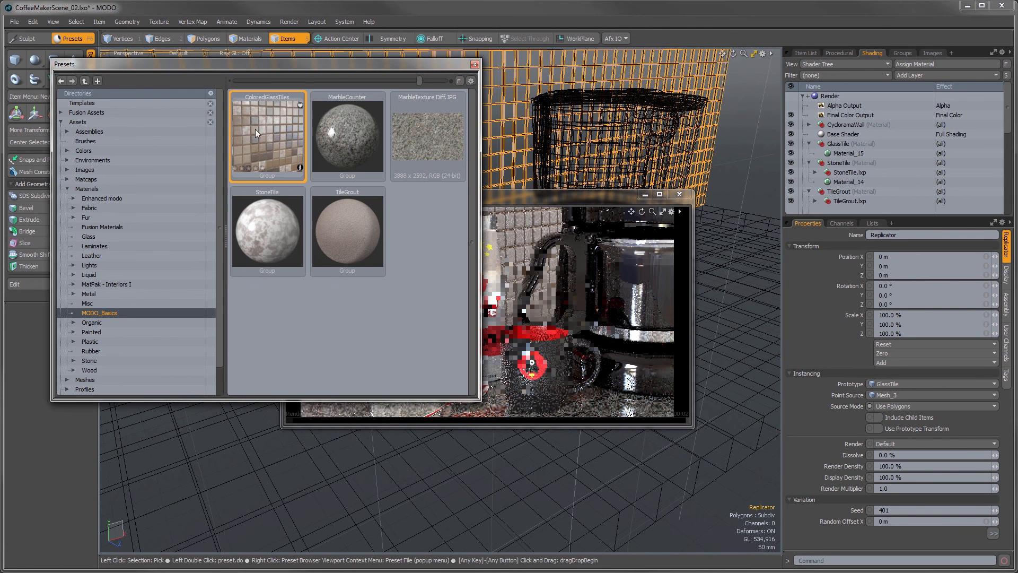
pyautogui.moveTo(254, 129); pyautogui.dragTo(839, 154)
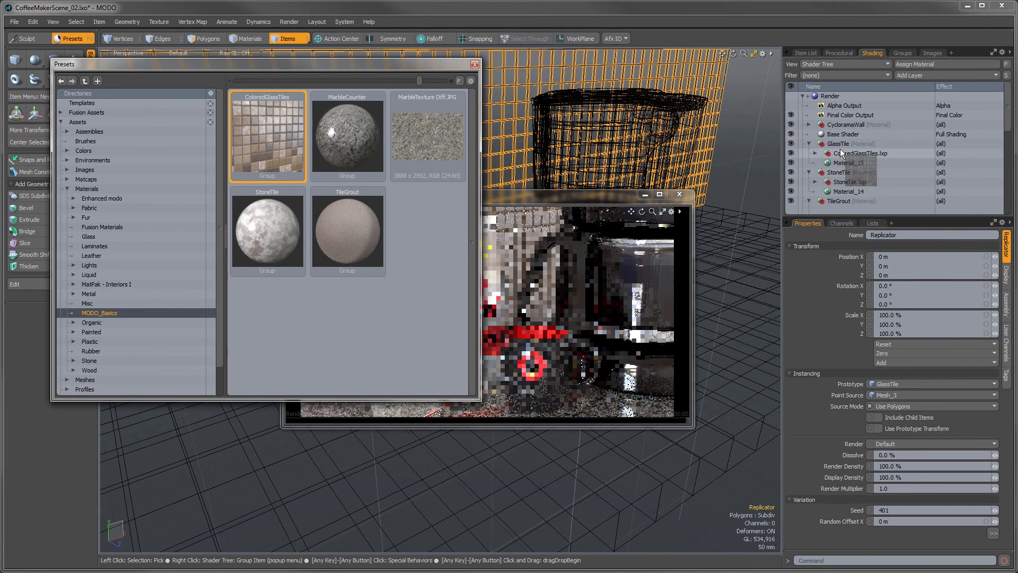
pyautogui.click(474, 65)
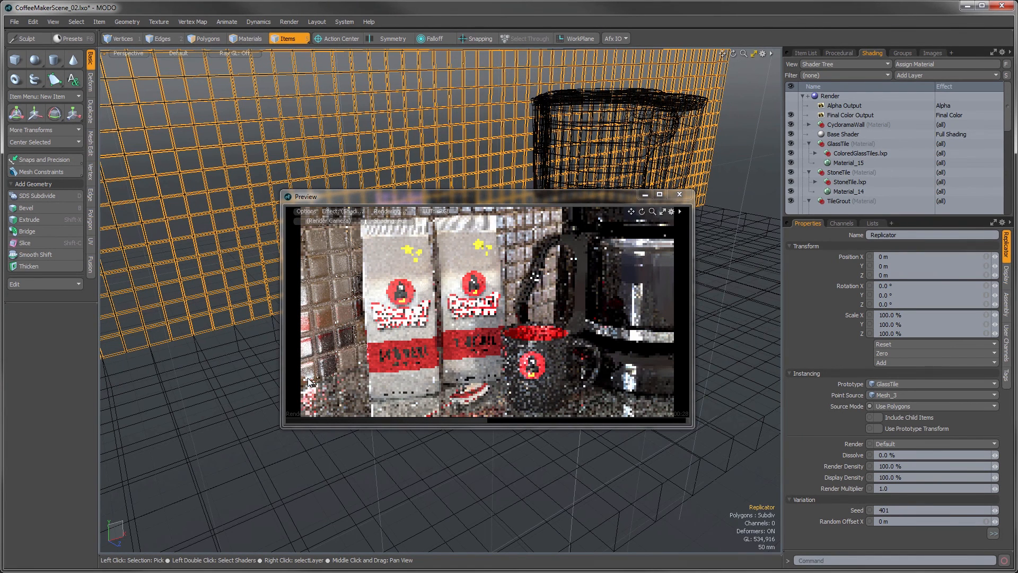
pyautogui.click(678, 195)
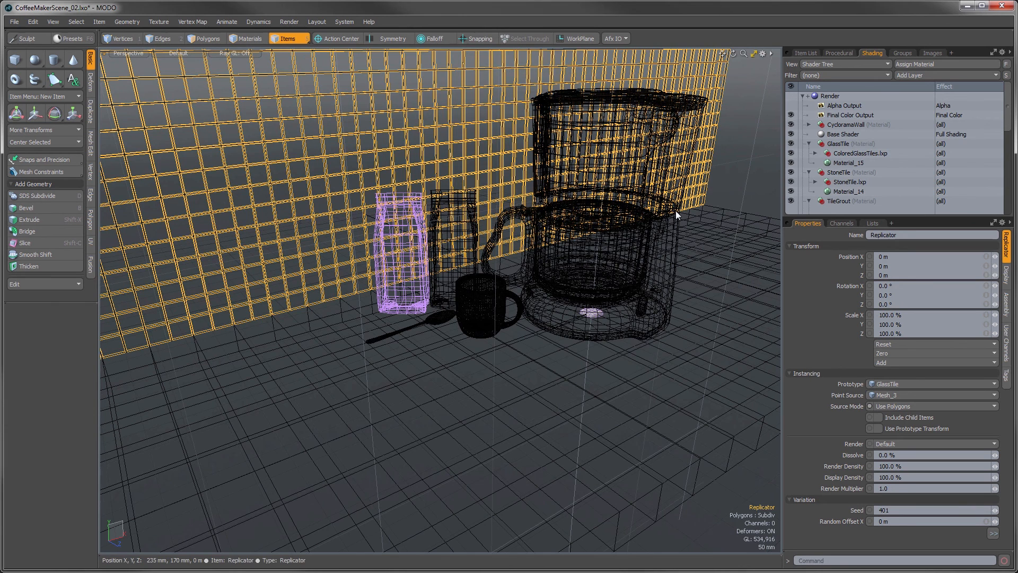
pyautogui.click(796, 53)
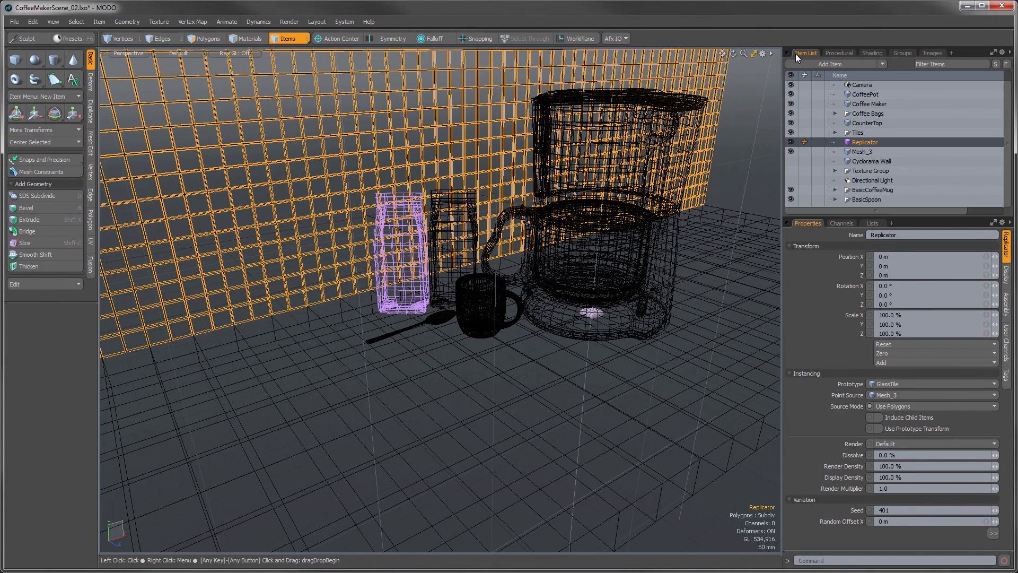
# Step: Create a standard group named AllTiles from the GlassTile, GlassTile_3, GlassTile_2 and StoneTile items, and expand it to list its members
pyautogui.click(835, 132)
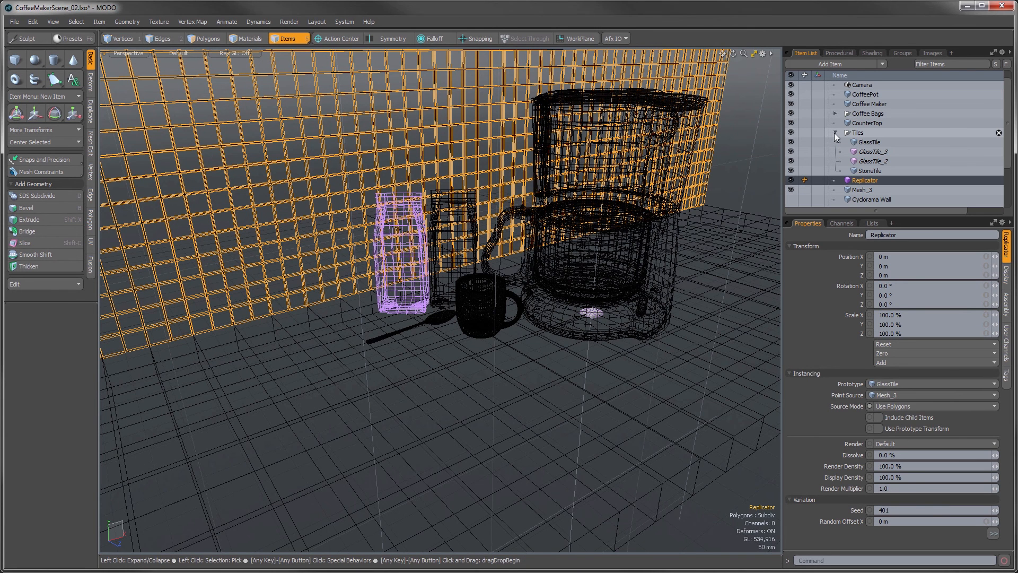
pyautogui.press('Escape')
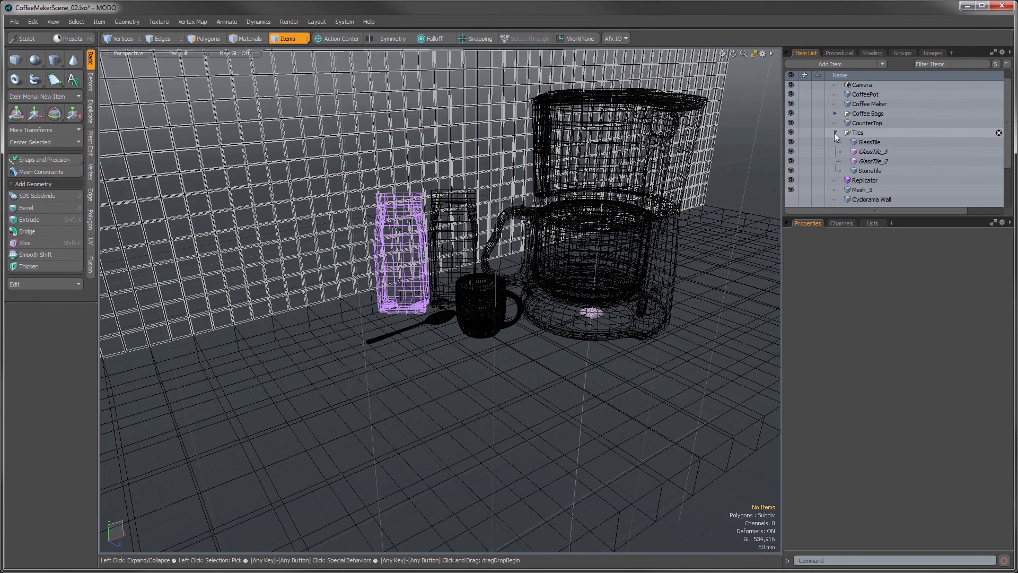
pyautogui.click(870, 142)
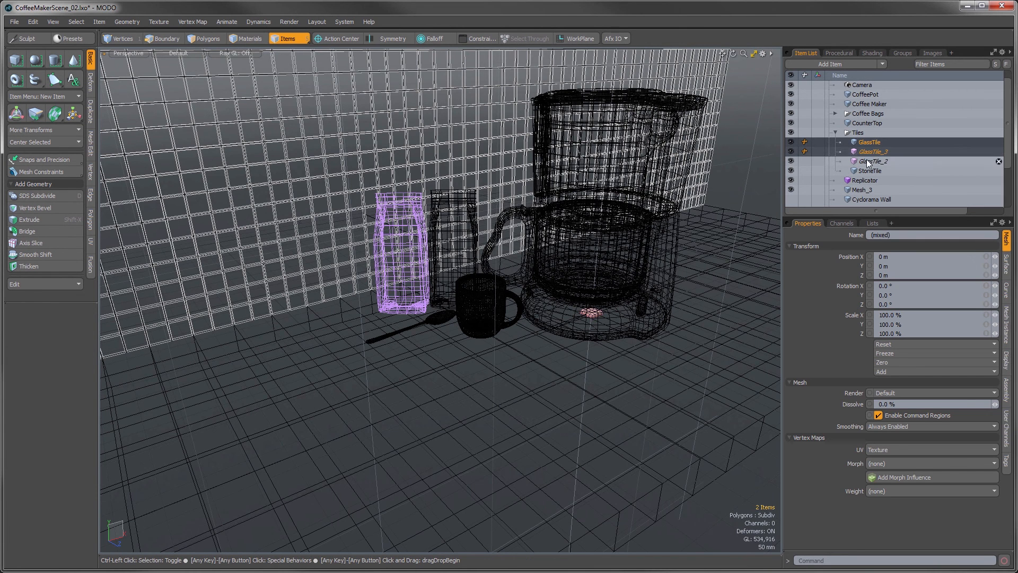
pyautogui.keyDown('ctrl'); pyautogui.click(866, 160); pyautogui.keyUp('ctrl')
pyautogui.keyDown('ctrl'); pyautogui.click(868, 169); pyautogui.keyUp('ctrl')
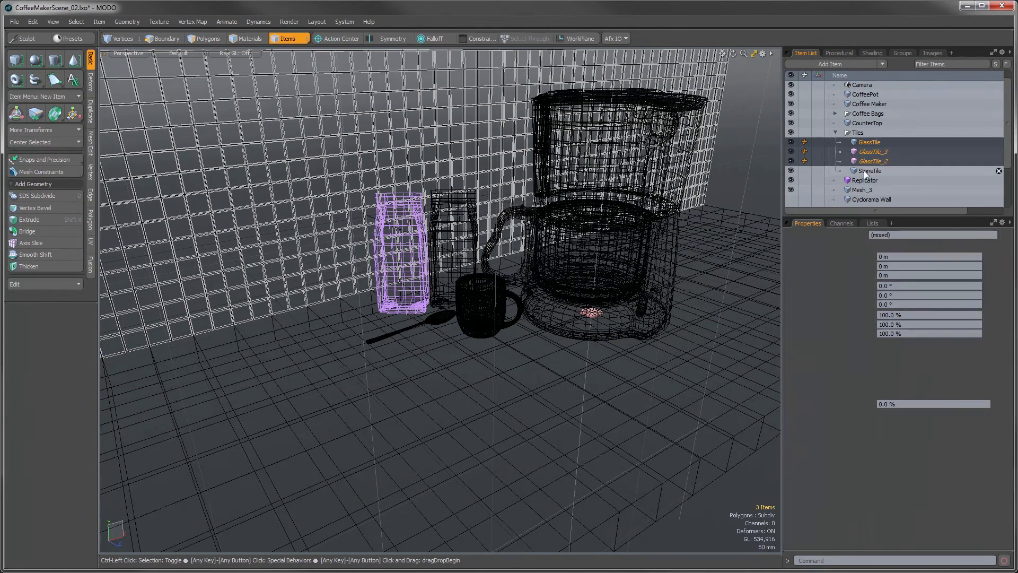
pyautogui.click(900, 53)
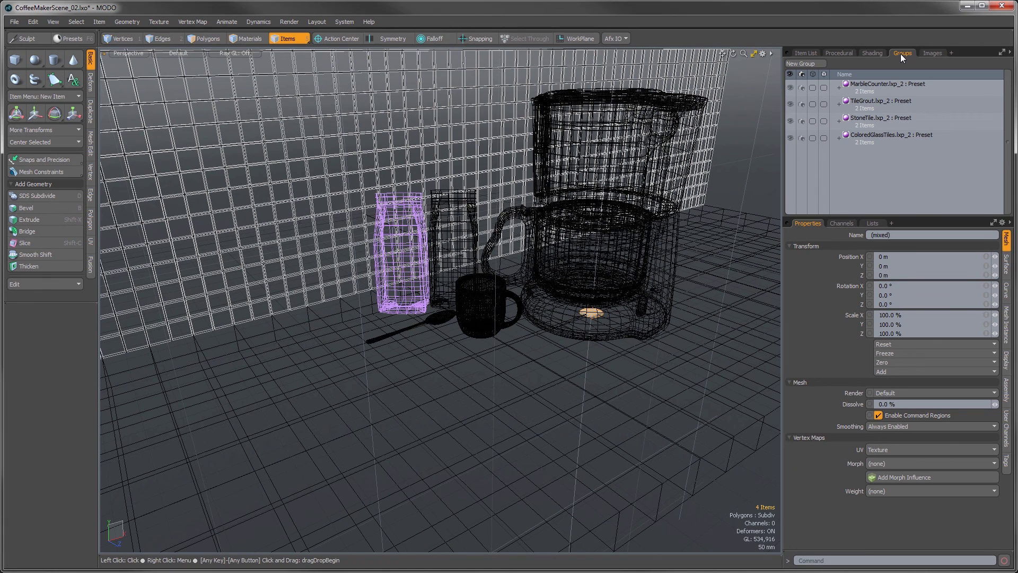
pyautogui.click(798, 63)
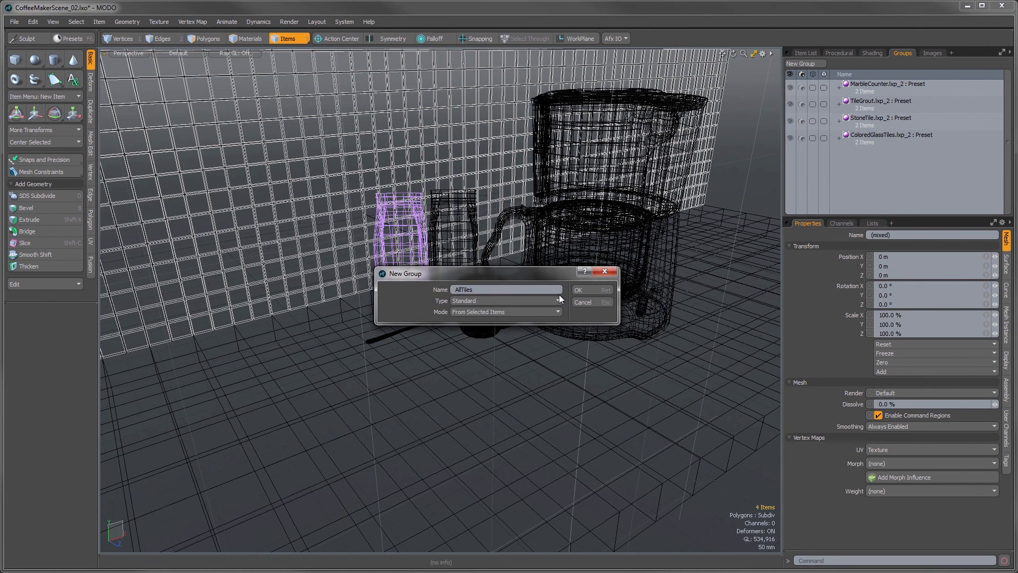
pyautogui.click(581, 290)
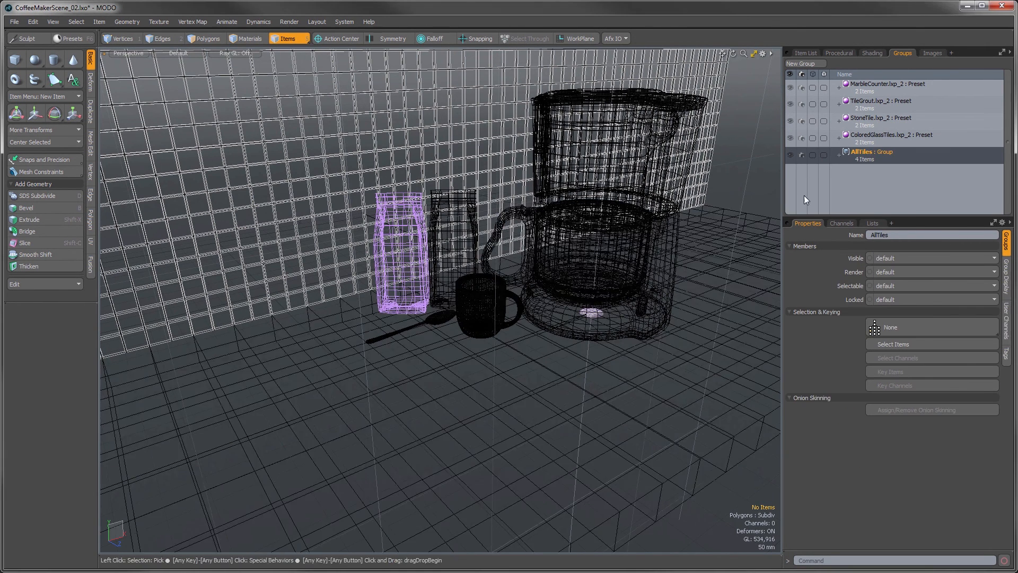
pyautogui.click(839, 153)
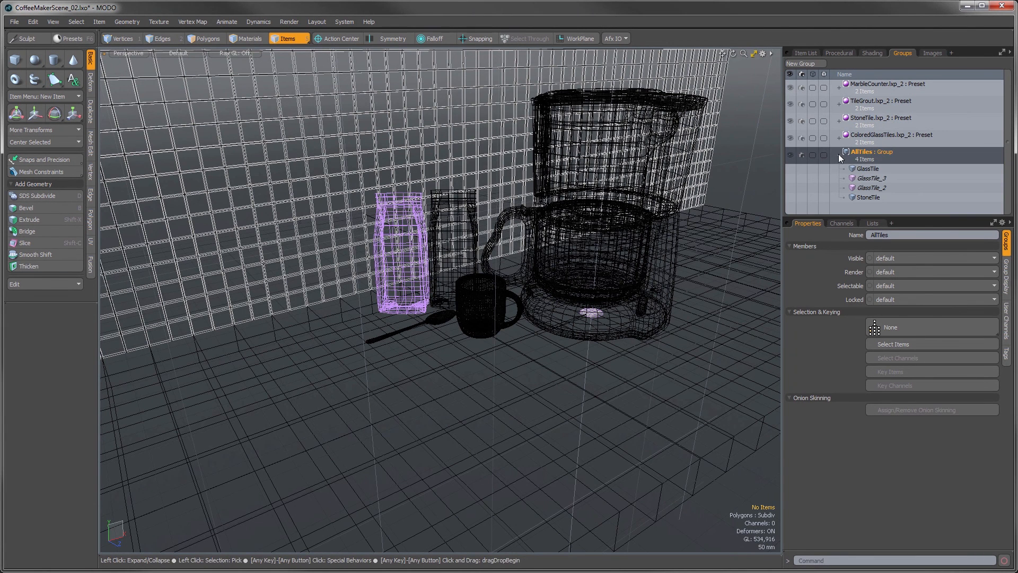
# Step: Set the Replicator's prototype to the AllTiles group and start a render preview of the tiled wall
pyautogui.click(808, 53)
pyautogui.click(862, 180)
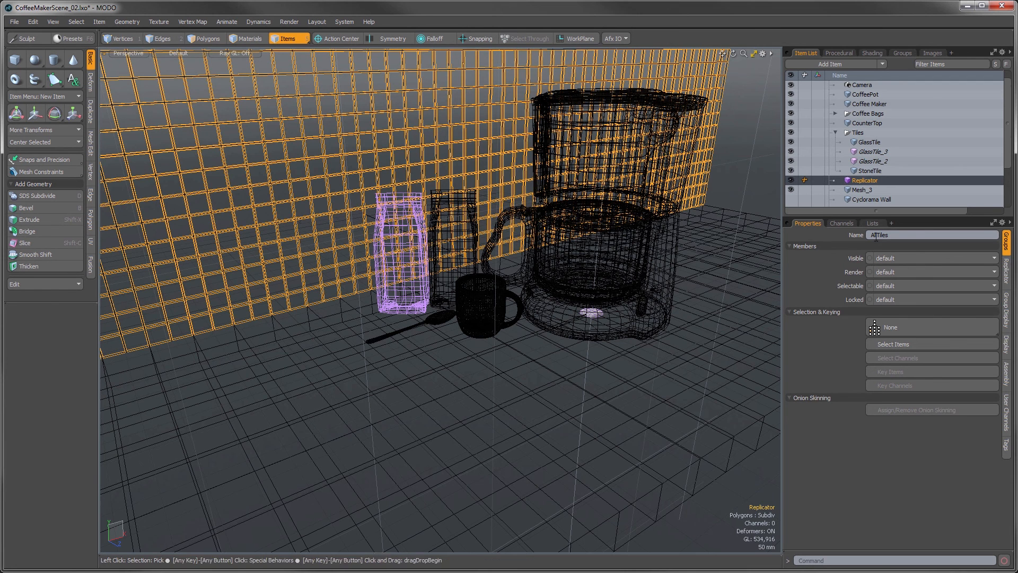
pyautogui.click(1007, 275)
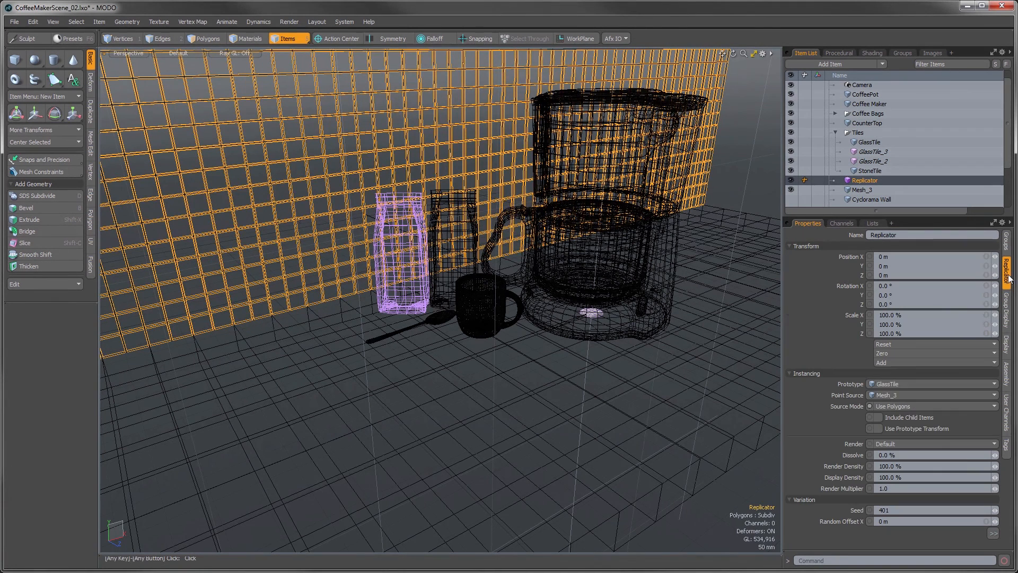
pyautogui.click(896, 384)
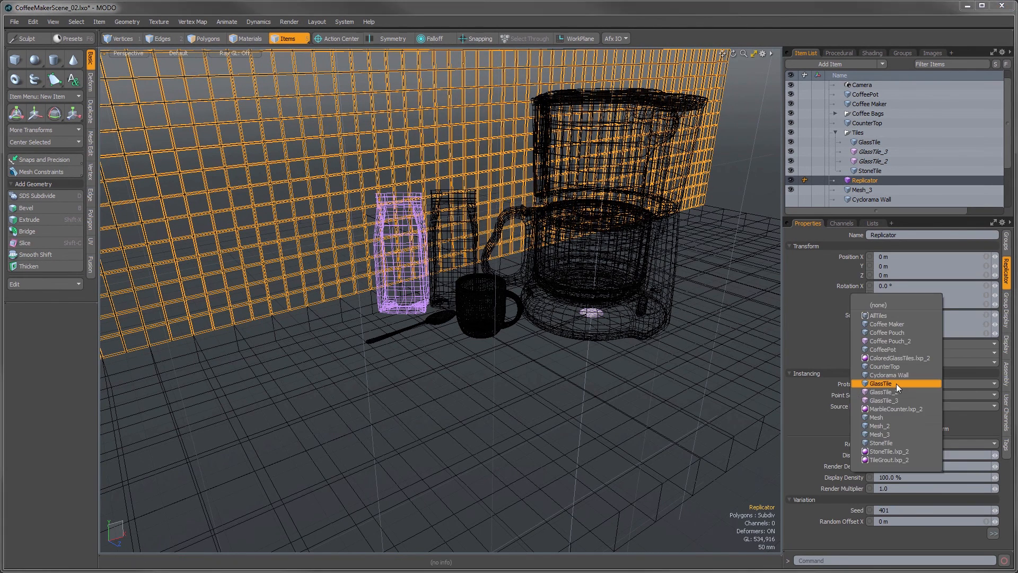
pyautogui.click(884, 316)
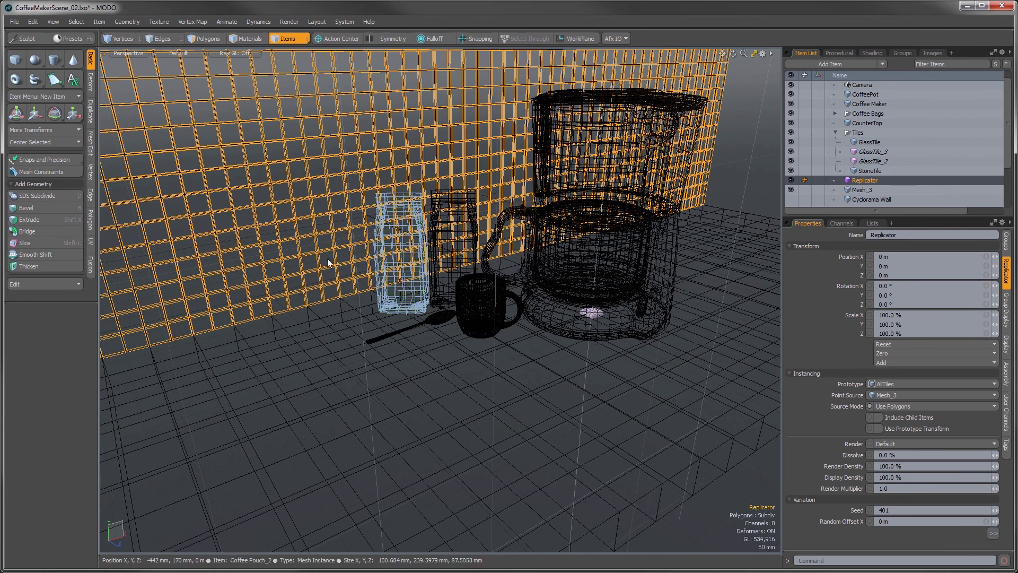
pyautogui.press('F8')
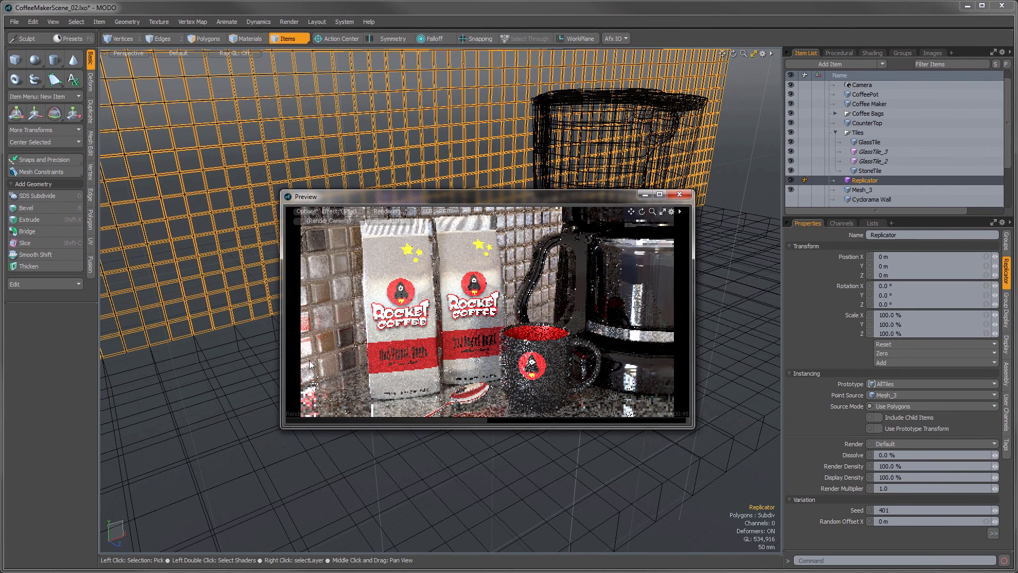
# Step: Set the Replicator's random twist to 1° on the X, Y and Z axes
pyautogui.click(791, 246)
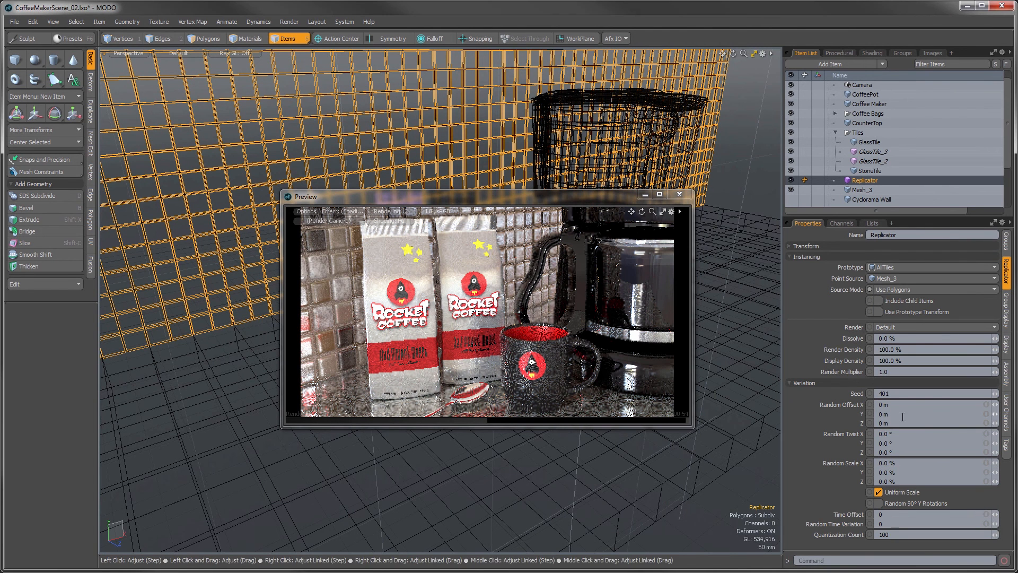
pyautogui.click(986, 433)
pyautogui.click(976, 436)
pyautogui.write('1')
pyautogui.press('Return')
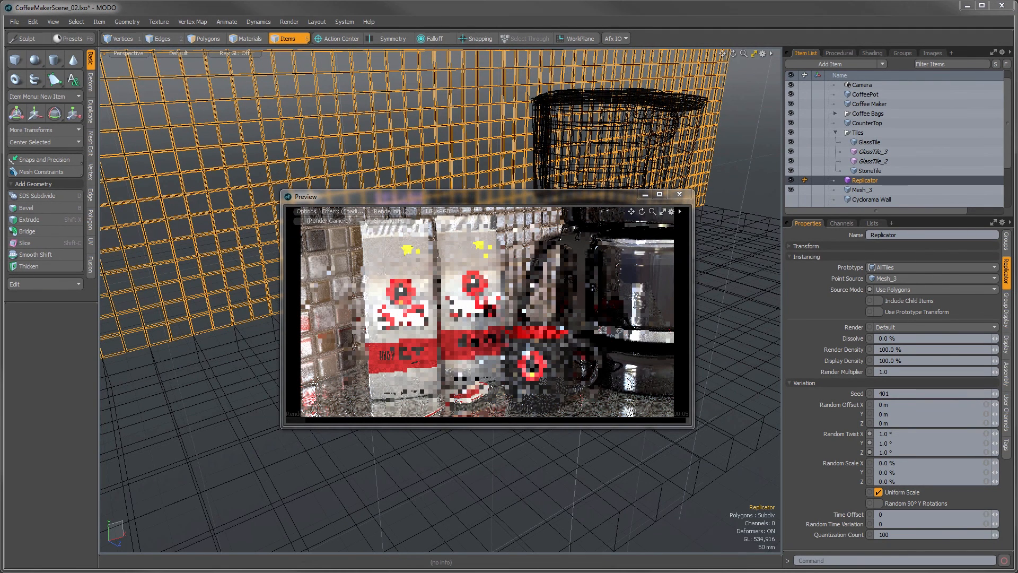